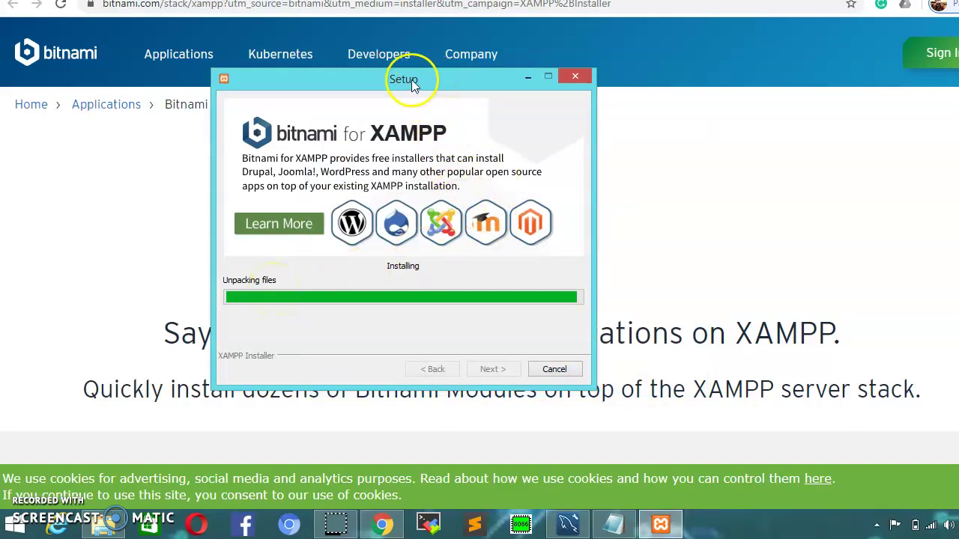
Step: Finish the XAMPP setup with the Control Panel set to start, and save English as its language
{"action": "left_click_drag", "start_coordinate": [435, 80], "coordinate": [409, 77]}
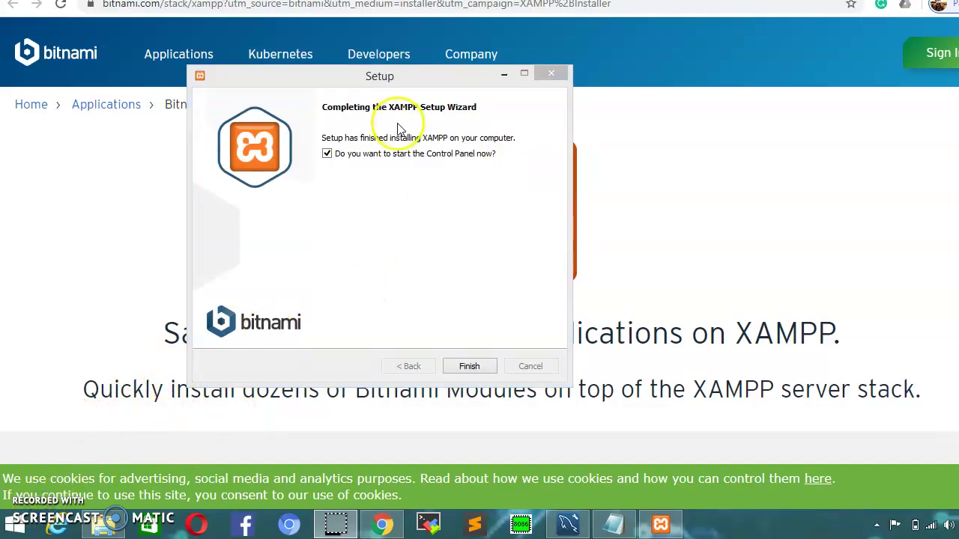
{"action": "left_click_drag", "start_coordinate": [405, 78], "coordinate": [412, 88]}
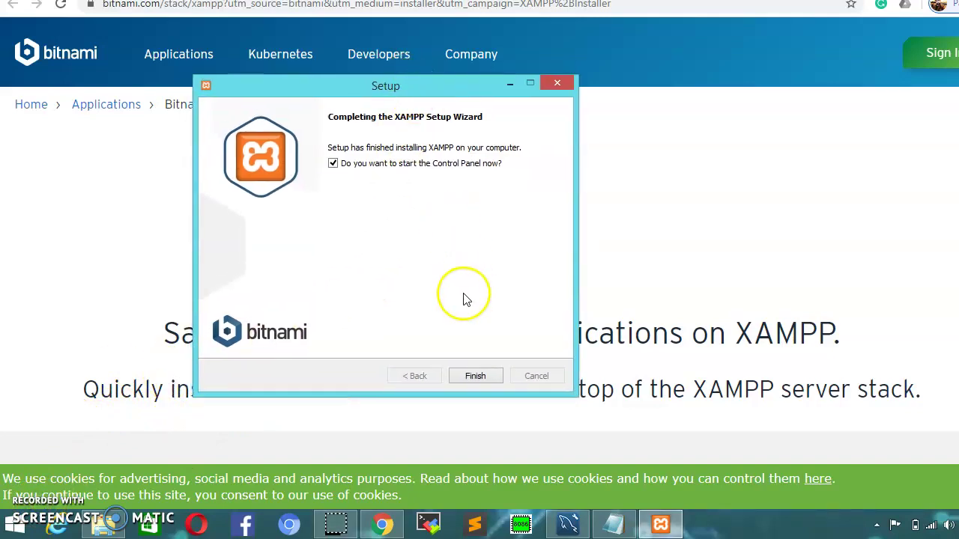
{"action": "left_click", "coordinate": [474, 375]}
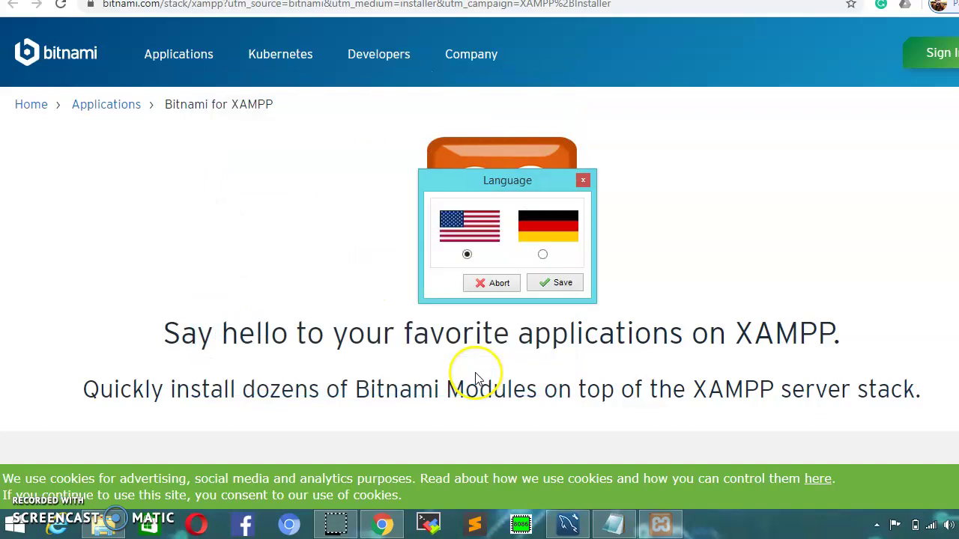
{"action": "left_click", "coordinate": [558, 283]}
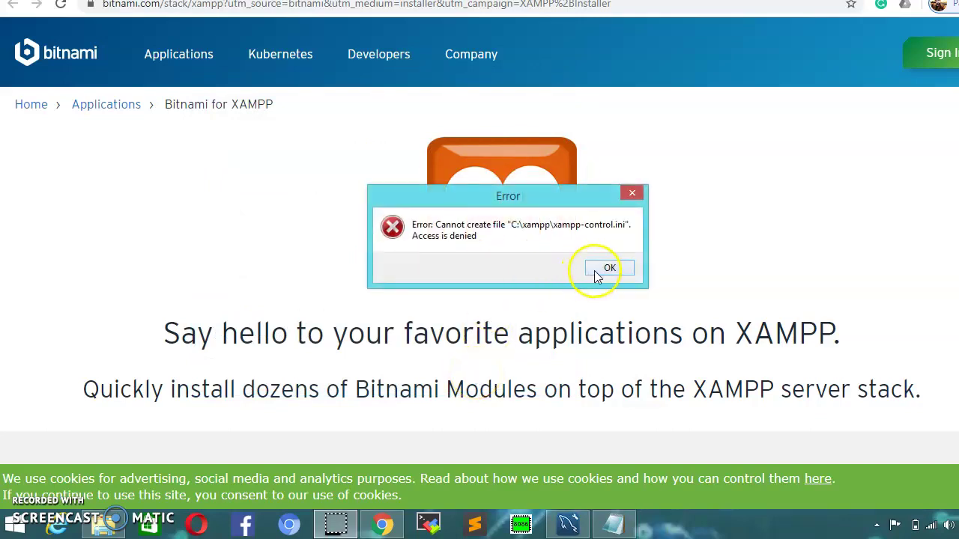
{"action": "left_click", "coordinate": [595, 271]}
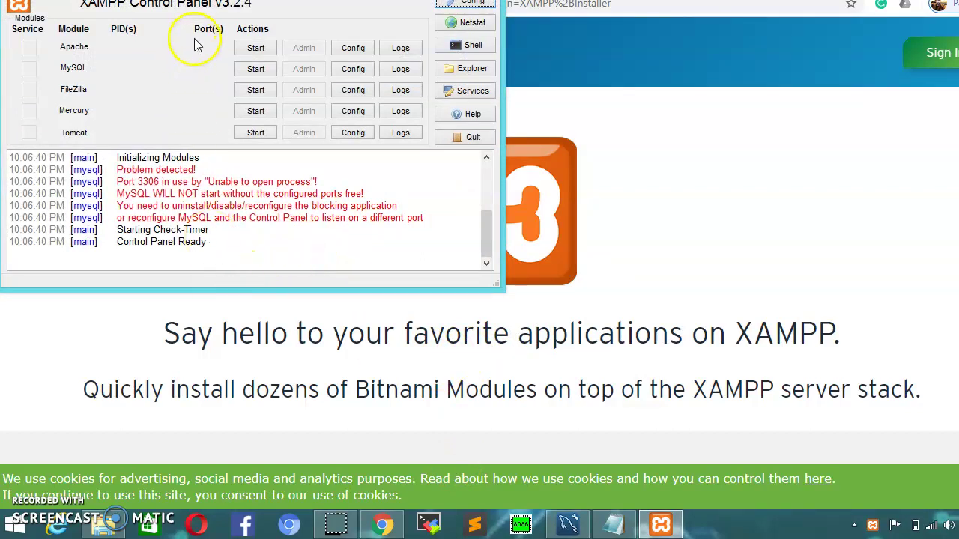
Step: Examine the port 3306 message in the XAMPP Control Panel log, and minimize the window
{"action": "left_click_drag", "start_coordinate": [202, 0], "coordinate": [264, 54]}
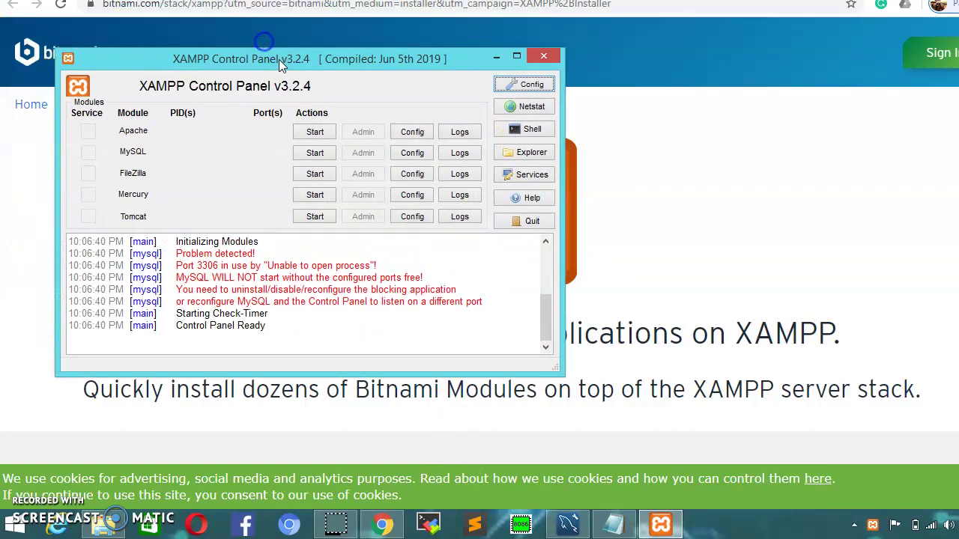
{"action": "left_click_drag", "start_coordinate": [176, 265], "coordinate": [379, 266]}
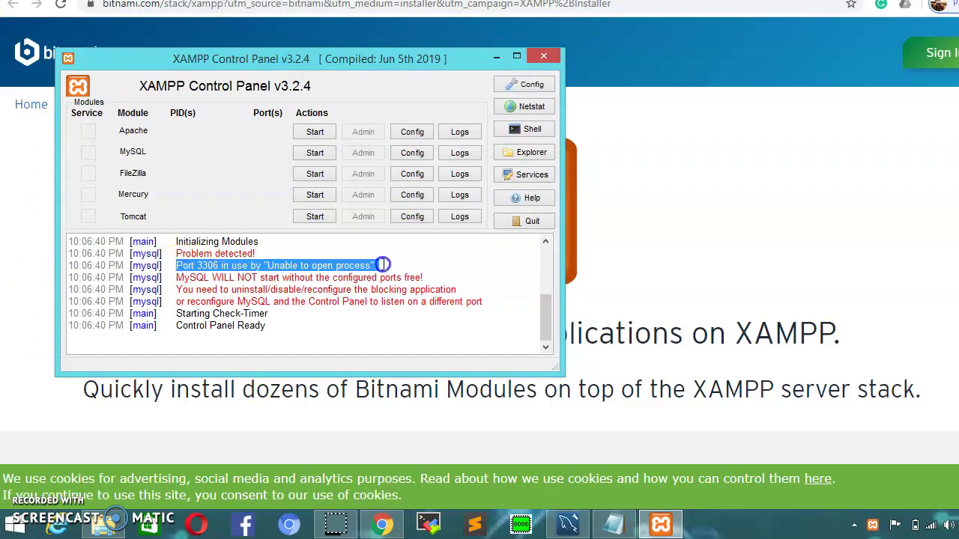
{"action": "left_click_drag", "start_coordinate": [318, 65], "coordinate": [337, 65]}
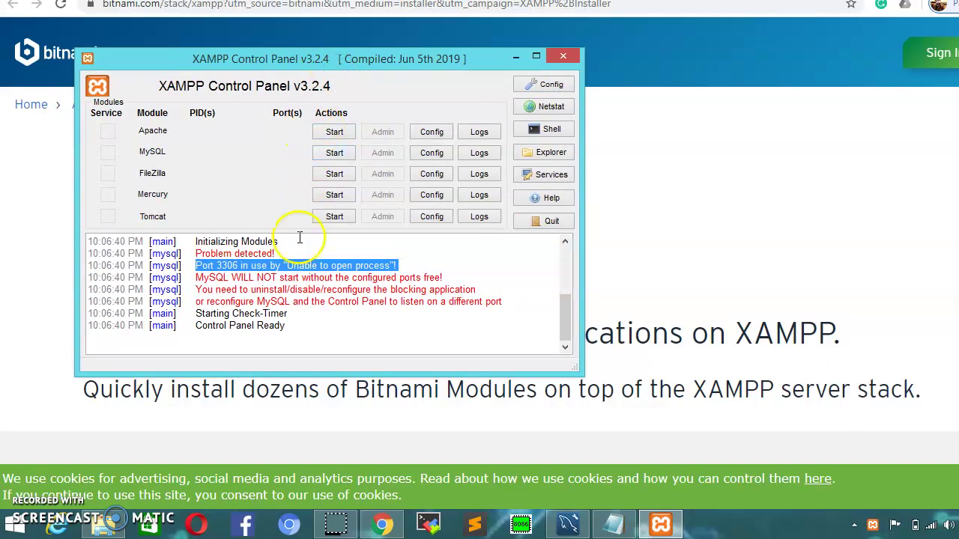
{"action": "left_click", "coordinate": [515, 57]}
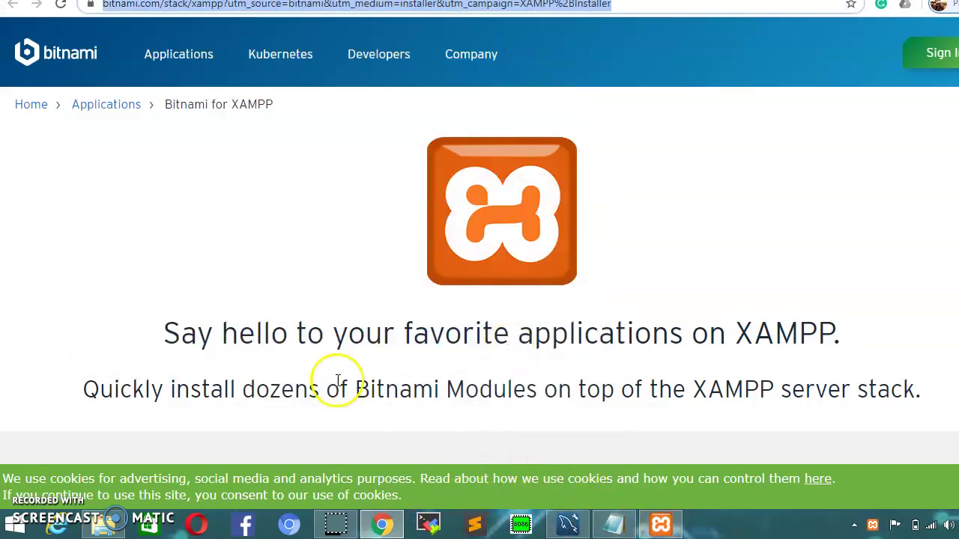
Step: Switch to the Windows Control Panel and open the list of programs for uninstalling
{"action": "left_click", "coordinate": [16, 524]}
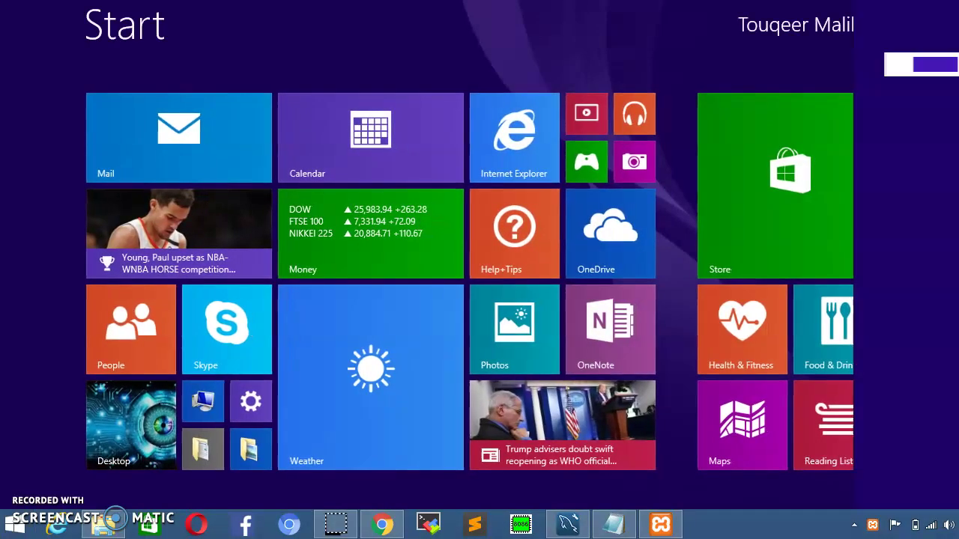
{"action": "type", "text": "control Panel"}
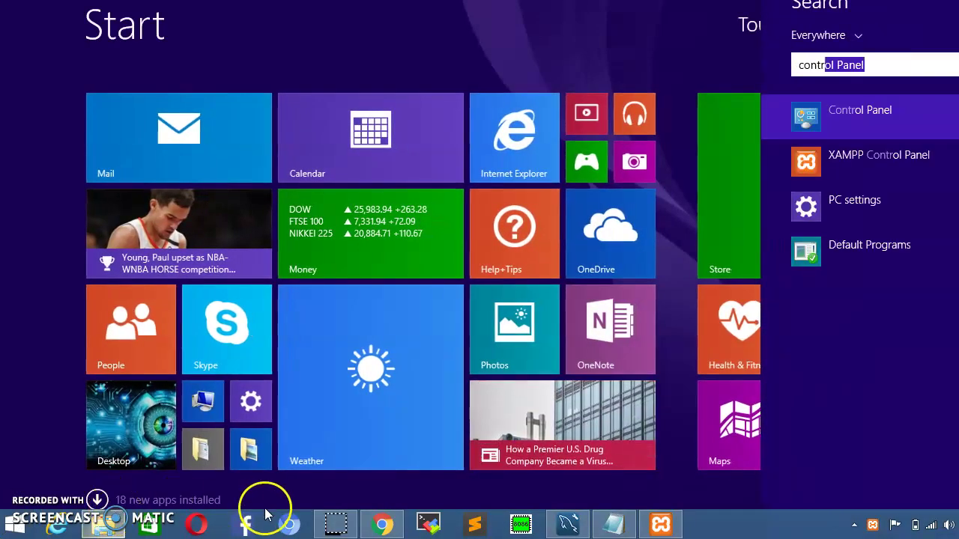
{"action": "left_click", "coordinate": [843, 130]}
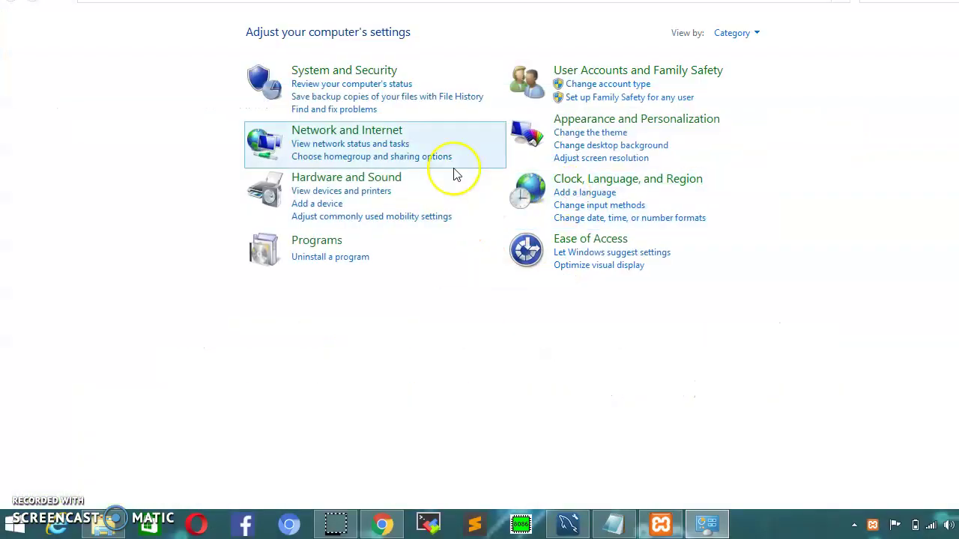
{"action": "left_click", "coordinate": [319, 259]}
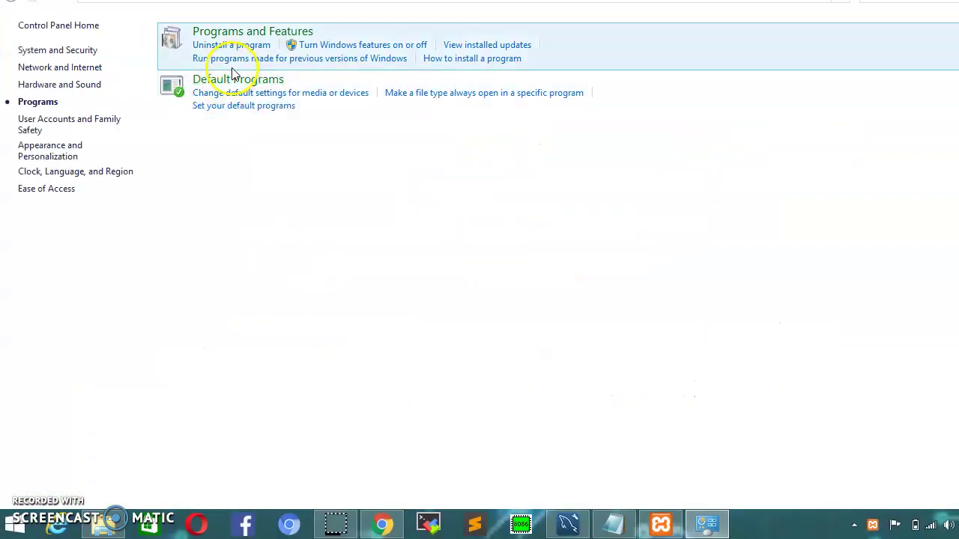
{"action": "left_click", "coordinate": [228, 45]}
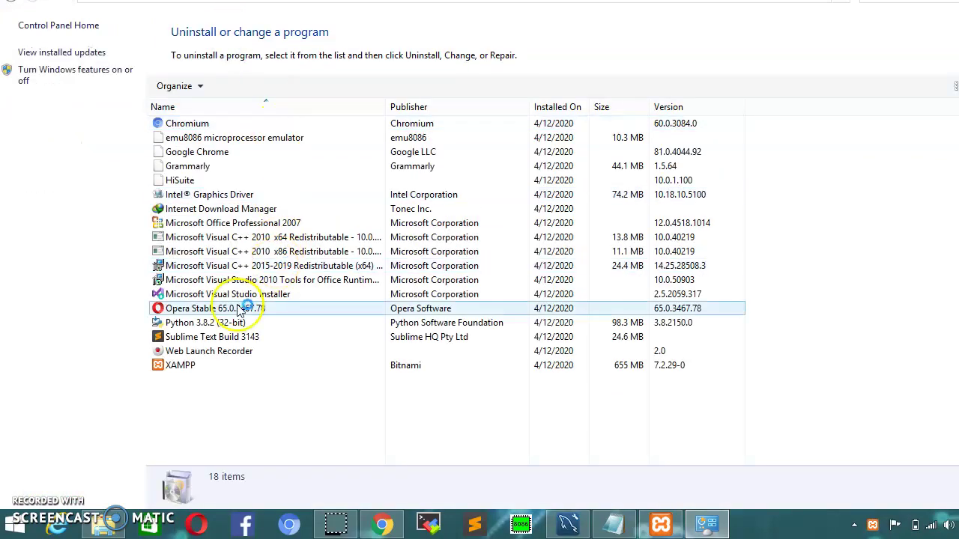
Step: Uninstall MySQL Server 8.0 from the installed programs list
{"action": "left_click", "coordinate": [215, 352]}
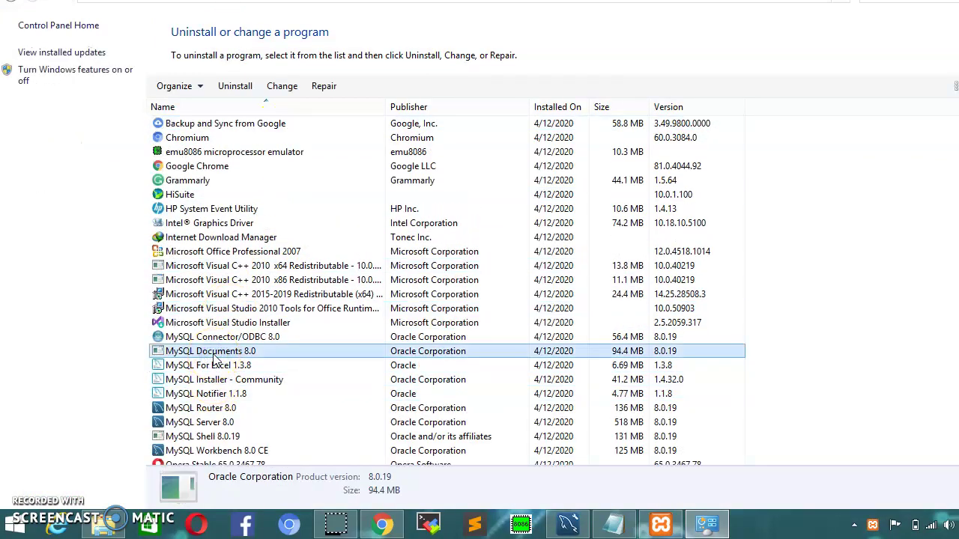
{"action": "key", "text": "Down"}
{"action": "key", "text": "Down"}
{"action": "key", "text": "Down"}
{"action": "key", "text": "Down"}
{"action": "key", "text": "Down"}
{"action": "key", "text": "Down"}
{"action": "key", "text": "Down"}
{"action": "key", "text": "Down"}
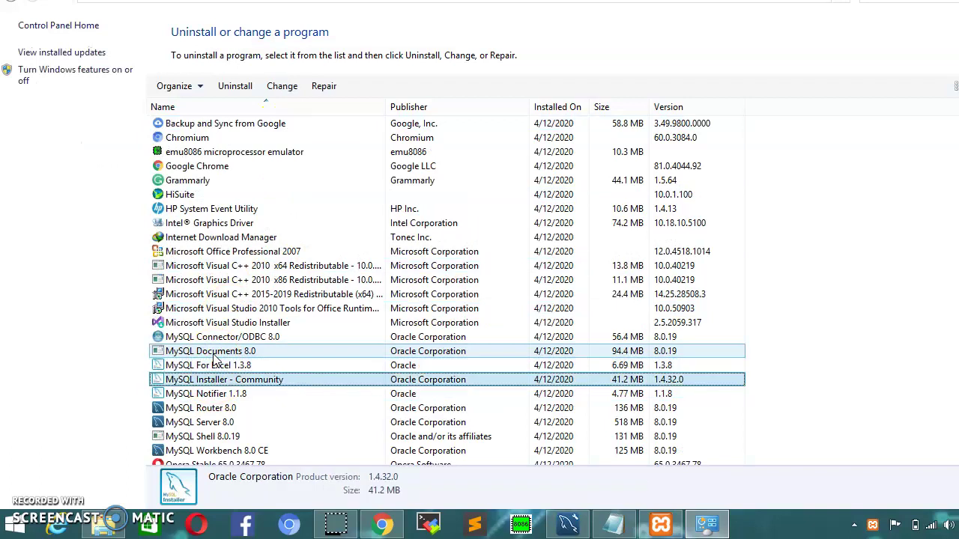
{"action": "key", "text": "Down"}
{"action": "key", "text": "Down"}
{"action": "key", "text": "Down"}
{"action": "key", "text": "Down"}
{"action": "key", "text": "Down"}
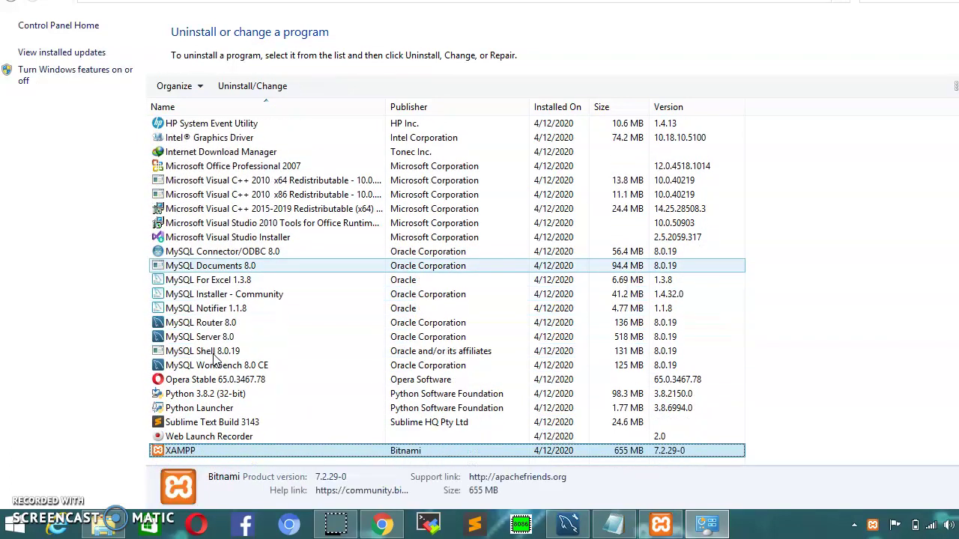
{"action": "left_click", "coordinate": [212, 341]}
{"action": "left_click", "coordinate": [233, 86]}
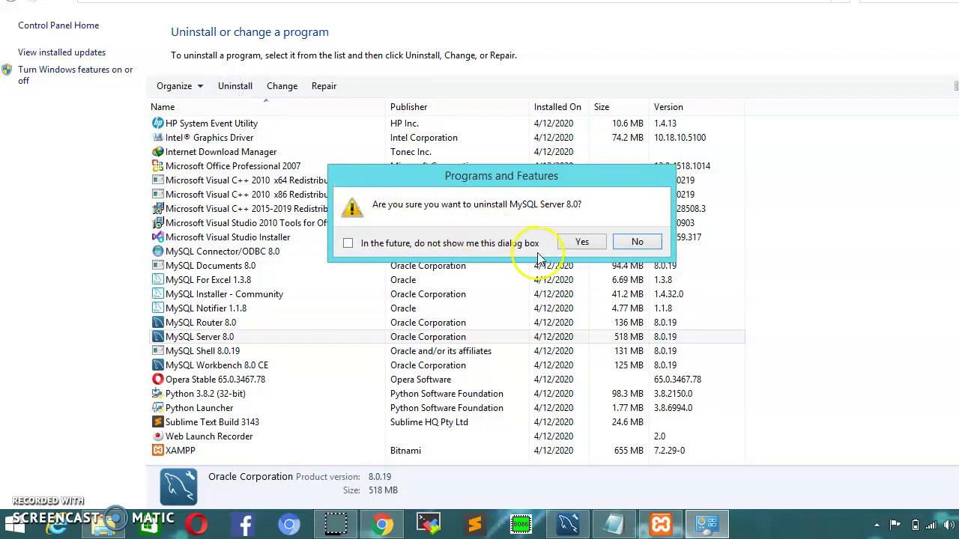
{"action": "left_click", "coordinate": [578, 239]}
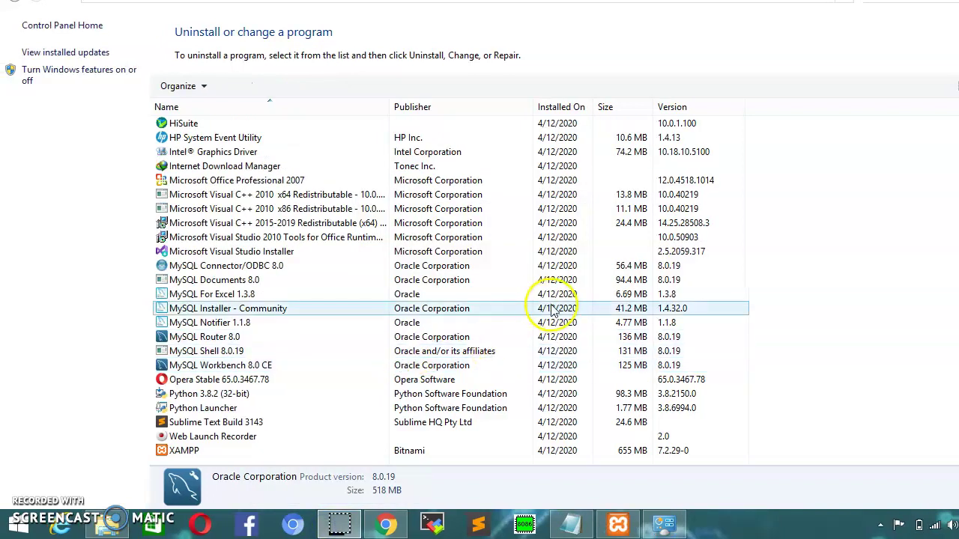
Step: Close the installed programs window and the running XAMPP Control Panel, and show the desktop
{"action": "left_click", "coordinate": [253, 339]}
{"action": "left_click", "coordinate": [754, 89]}
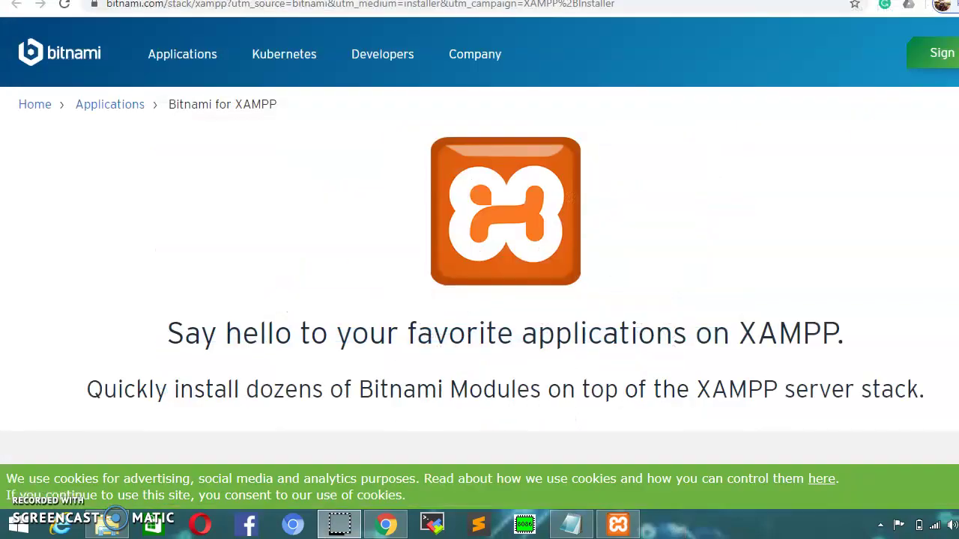
{"action": "left_click", "coordinate": [899, 2]}
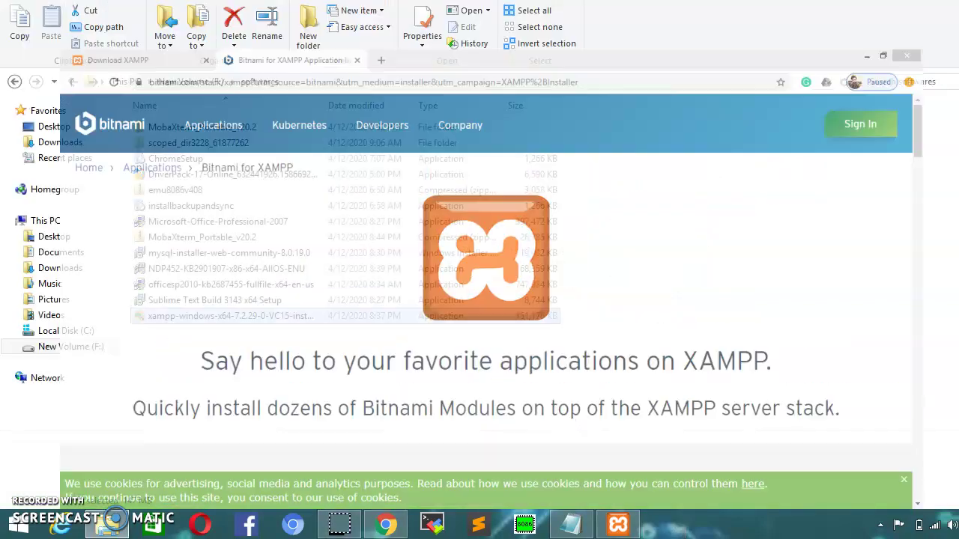
{"action": "left_click", "coordinate": [616, 517]}
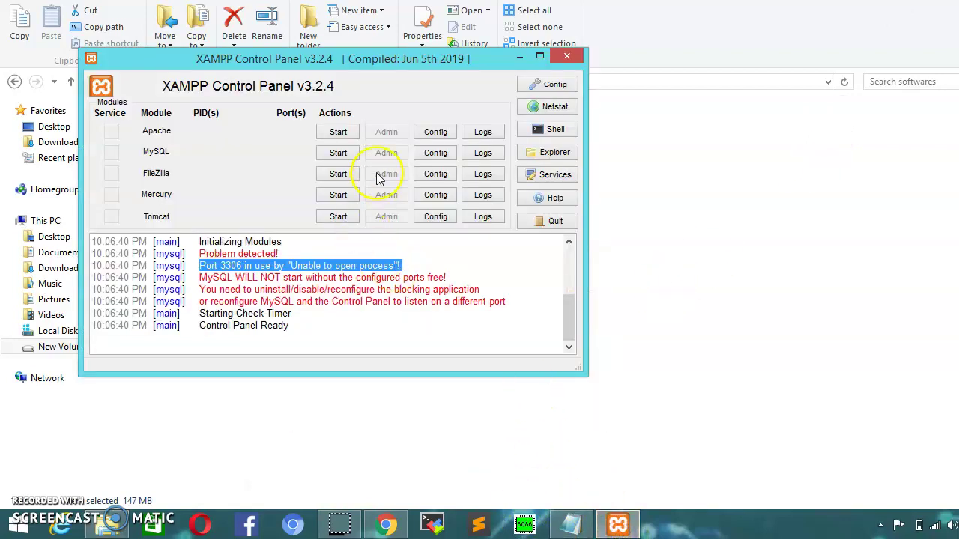
{"action": "left_click", "coordinate": [563, 57]}
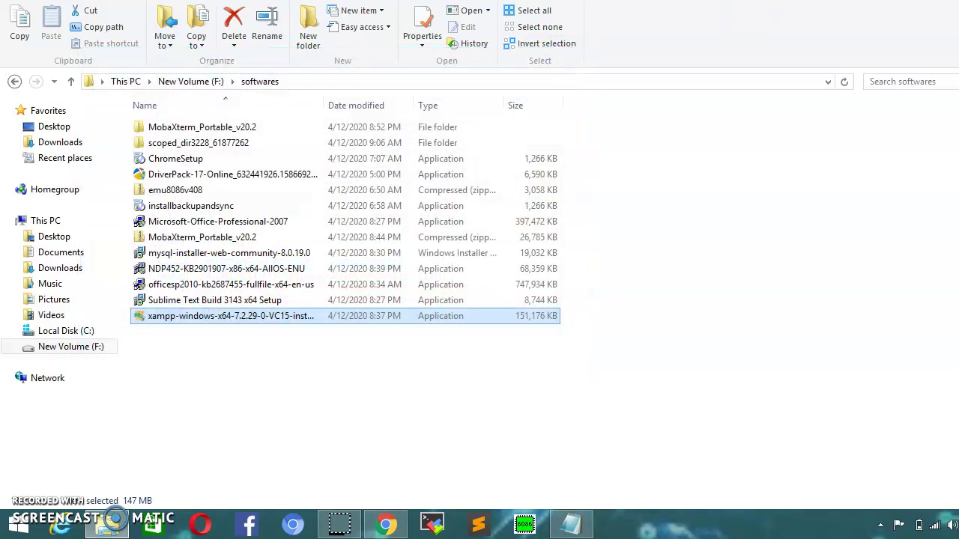
{"action": "key", "text": "super+d"}
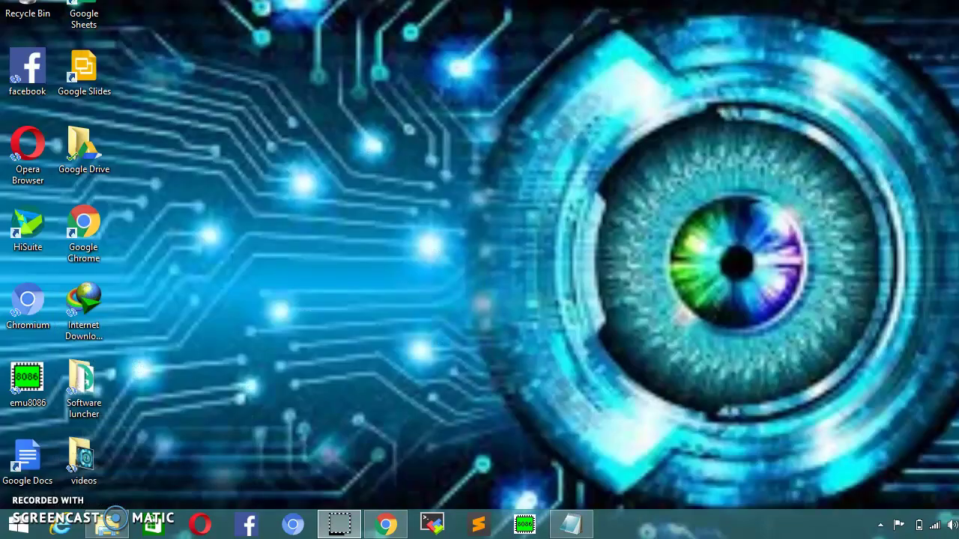
Step: Relaunch the XAMPP Control Panel with English as its language and move its window fully into view
{"action": "key", "text": "super"}
{"action": "type", "text": "xamPP Control Panel"}
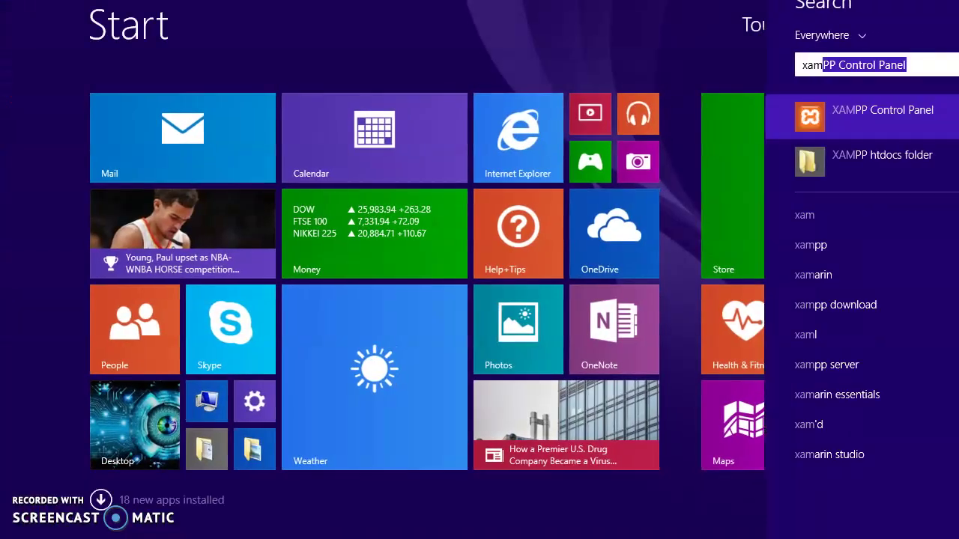
{"action": "key", "text": "Return"}
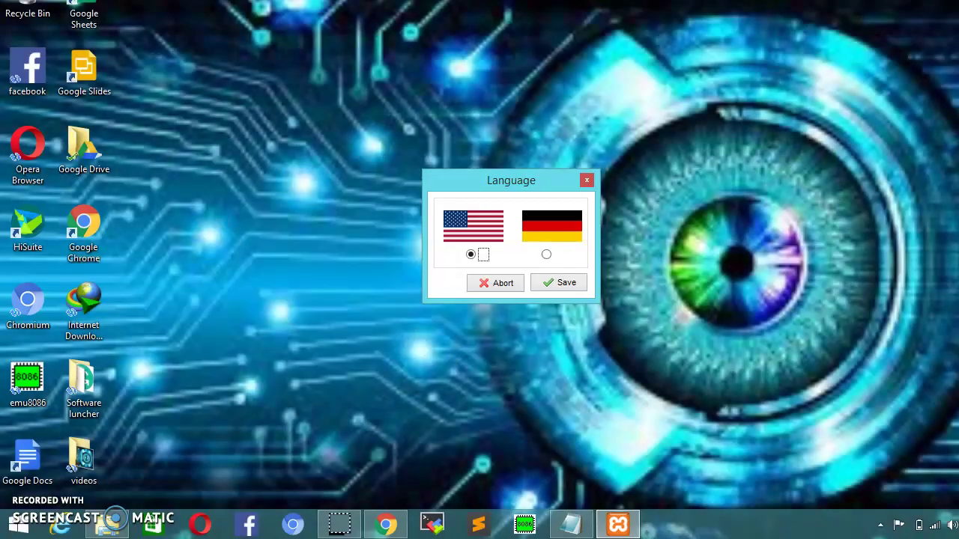
{"action": "left_click", "coordinate": [560, 284]}
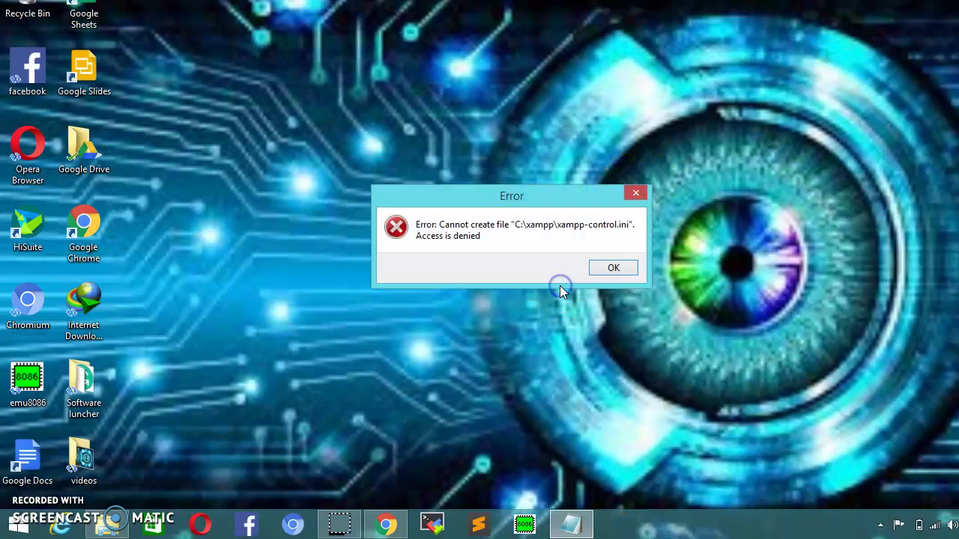
{"action": "left_click", "coordinate": [591, 271]}
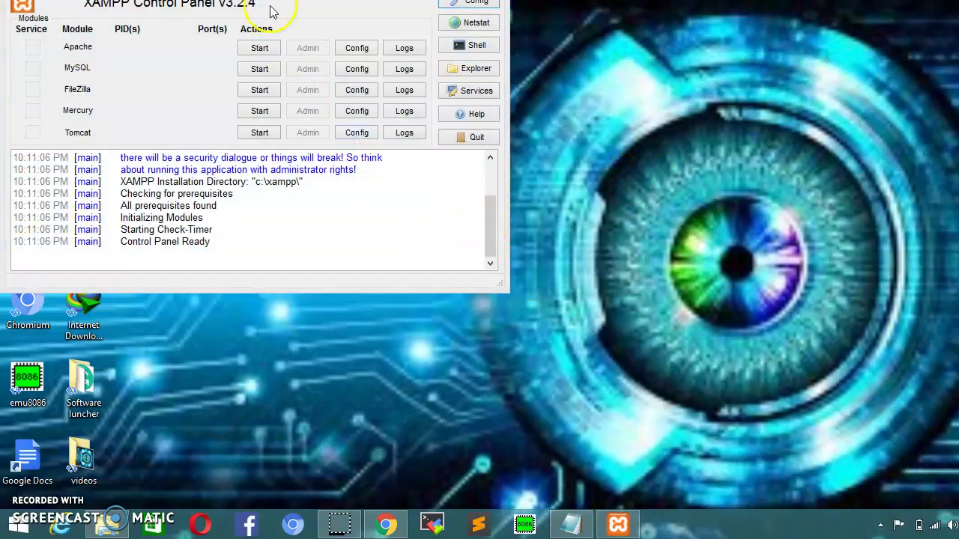
{"action": "left_click_drag", "start_coordinate": [270, 1], "coordinate": [304, 100]}
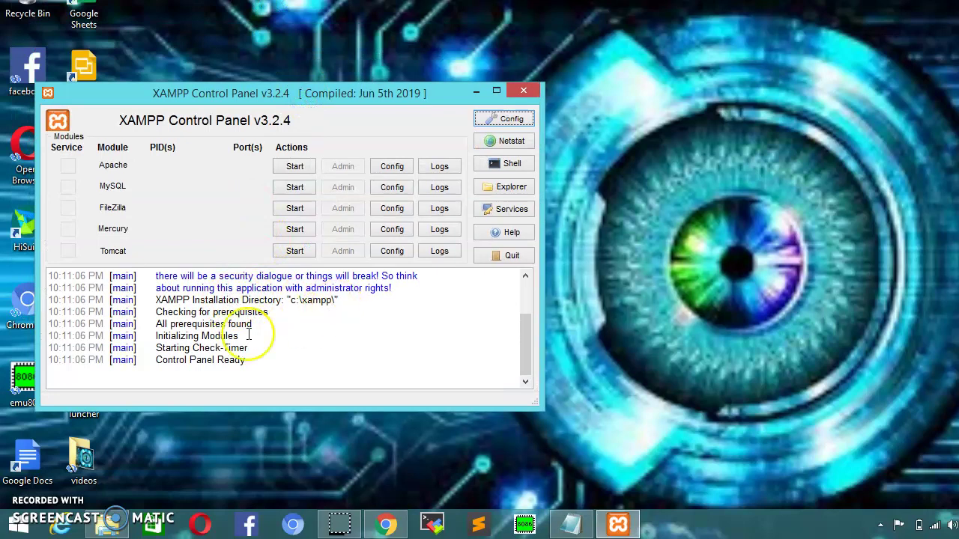
Step: Start the Apache, MySQL and FileZilla modules, allow FileZilla Server through the firewall on private networks, and minimize the XAMPP Control Panel
{"action": "left_click", "coordinate": [296, 166]}
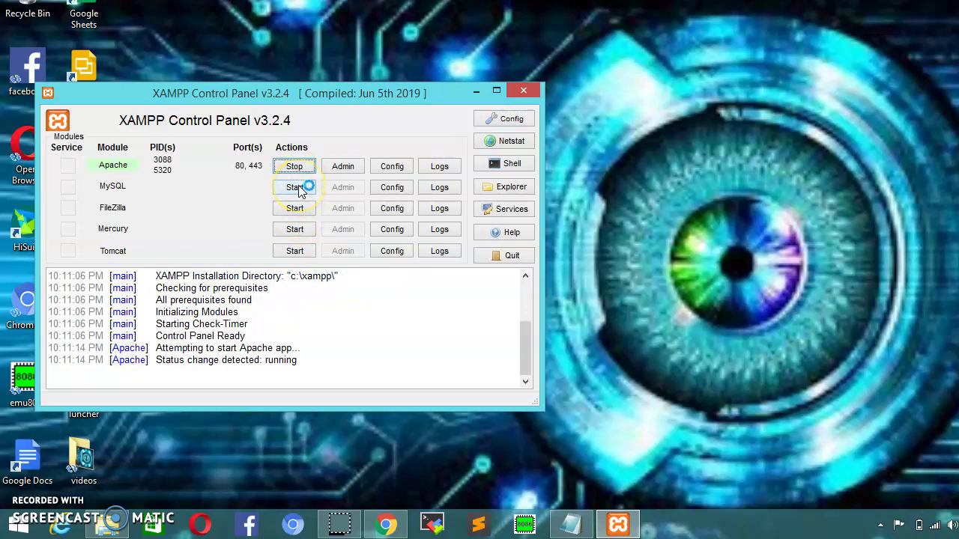
{"action": "left_click", "coordinate": [296, 187]}
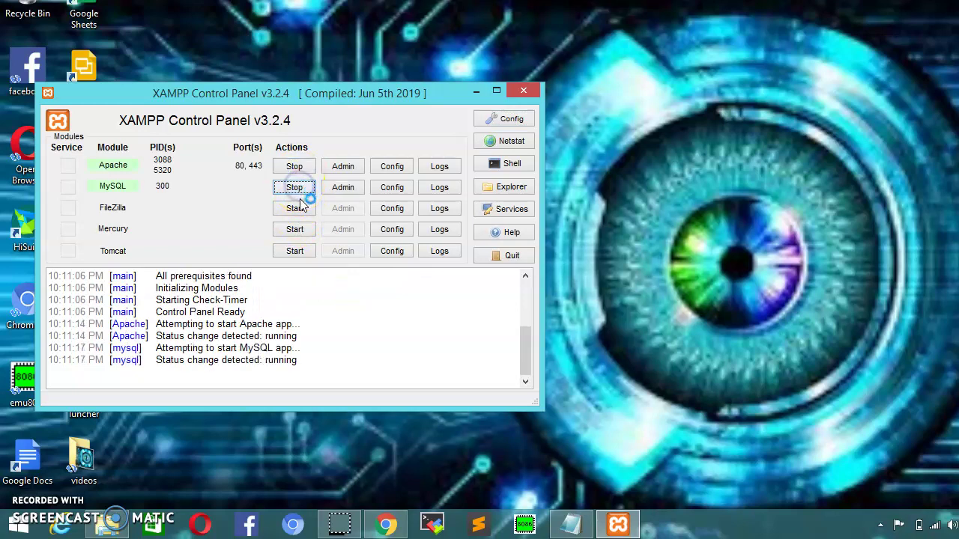
{"action": "left_click", "coordinate": [302, 210]}
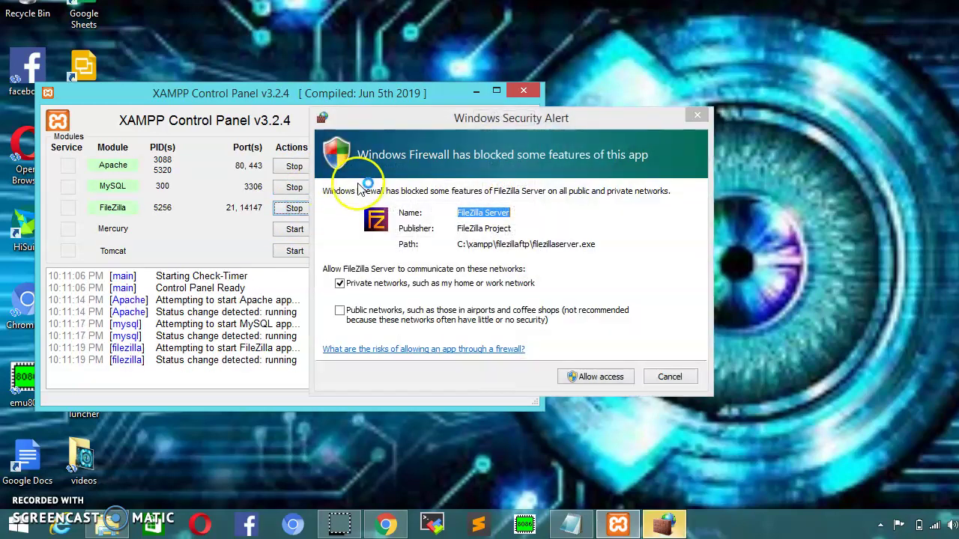
{"action": "left_click", "coordinate": [580, 384]}
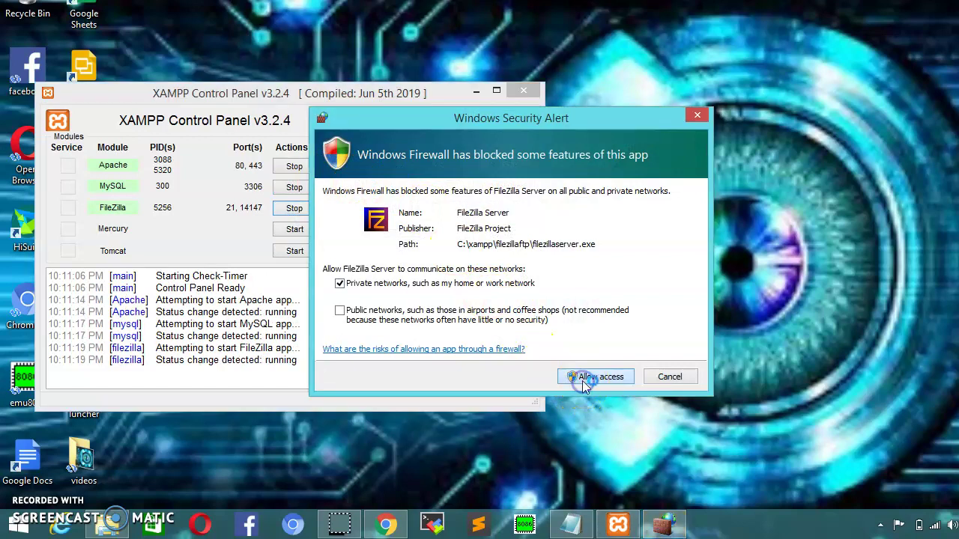
{"action": "left_click", "coordinate": [500, 232]}
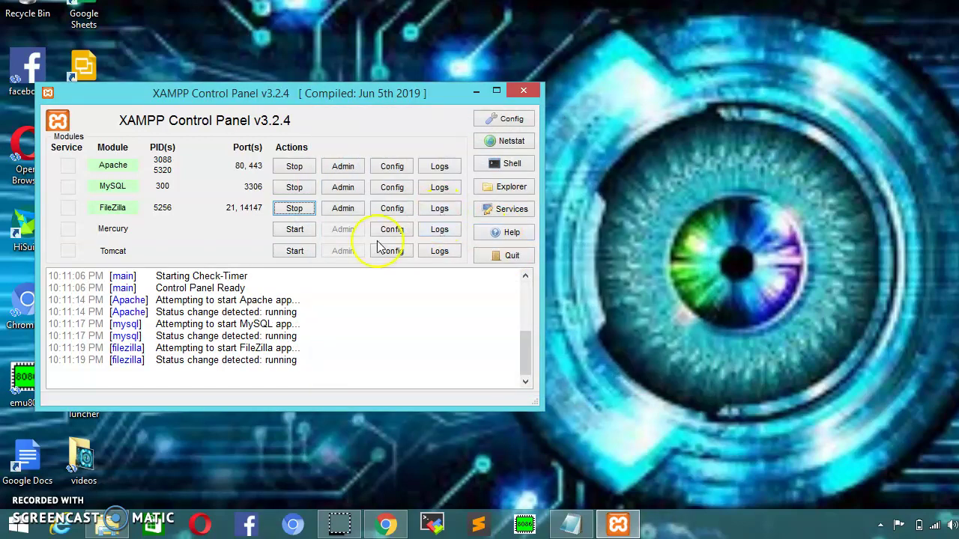
{"action": "left_click", "coordinate": [474, 90]}
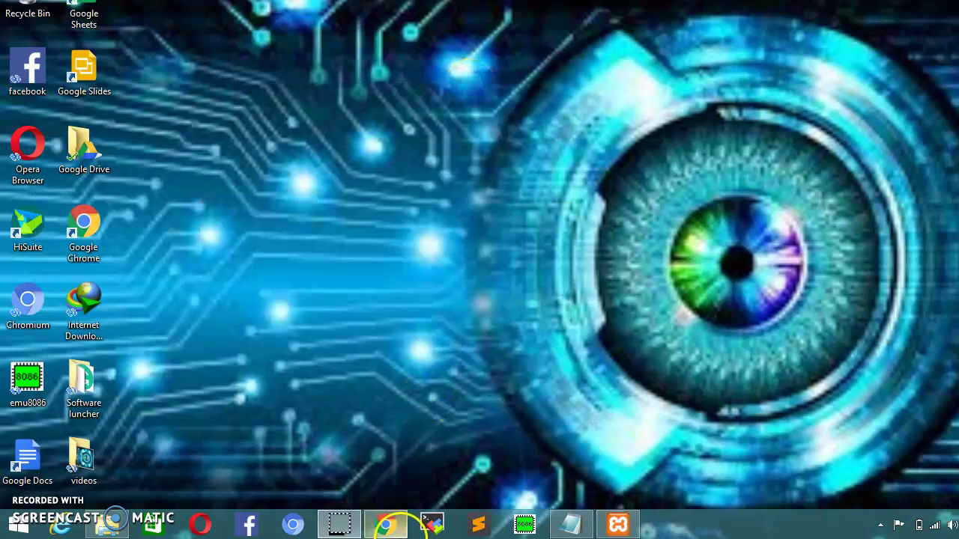
Step: Switch to Chrome and search Google for localhost in a new tab
{"action": "left_click", "coordinate": [386, 524]}
{"action": "key", "text": "ctrl+t"}
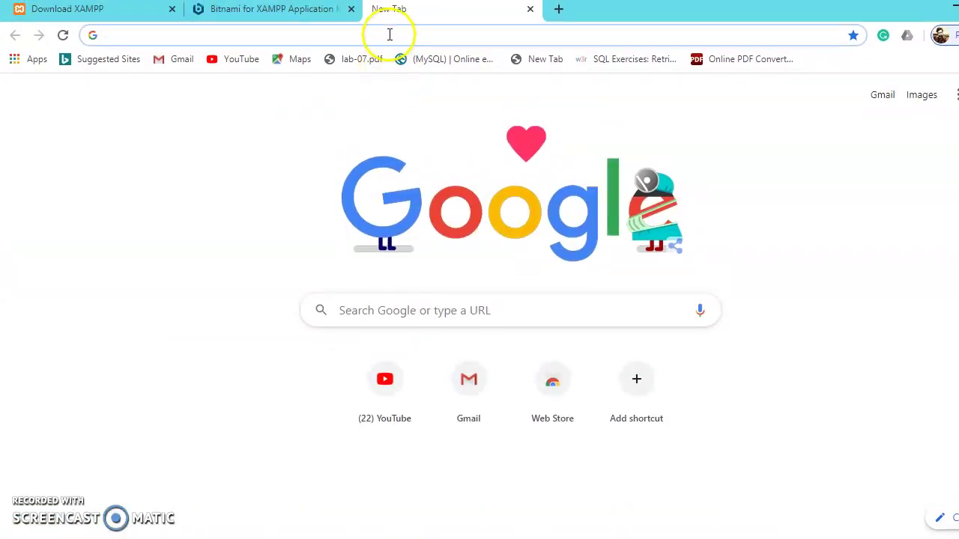
{"action": "type", "text": "loca"}
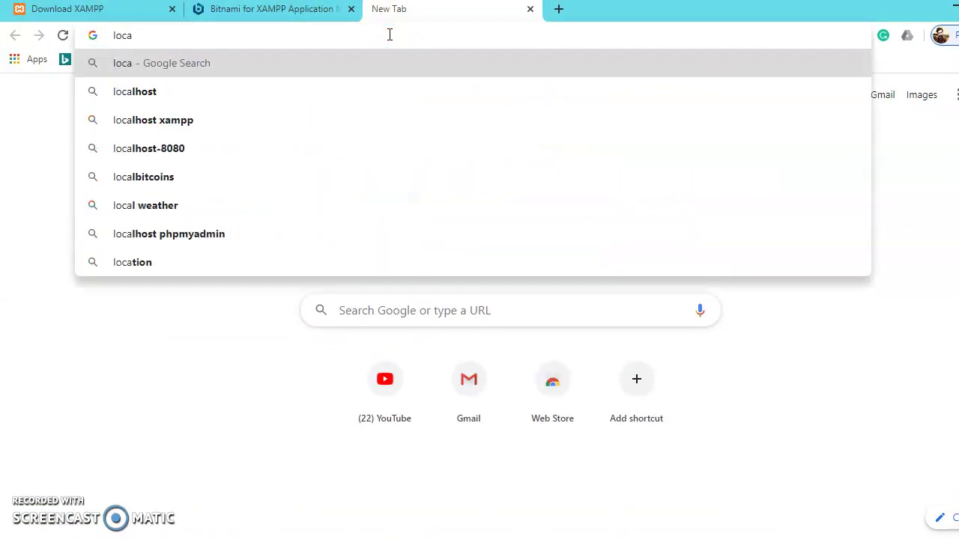
{"action": "key", "text": "Down"}
{"action": "key", "text": "Return"}
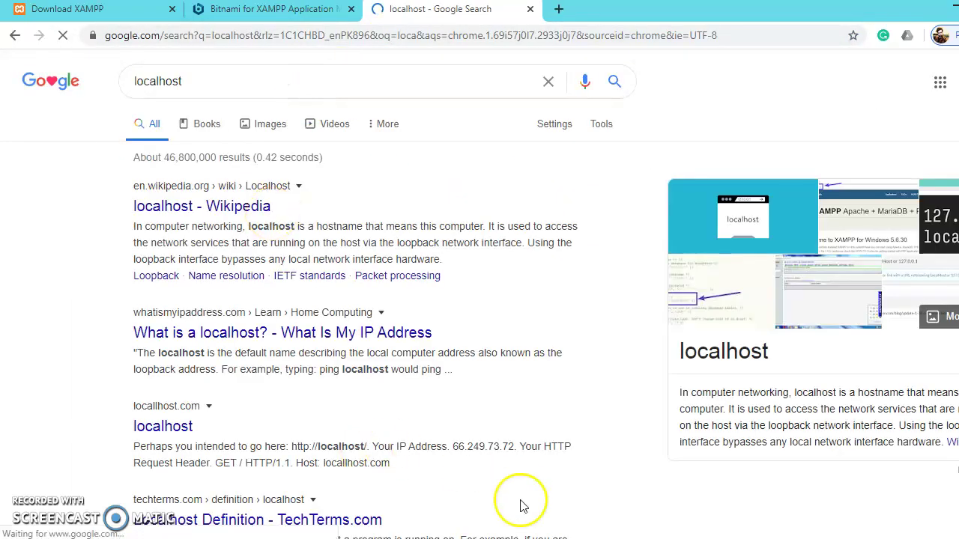
Step: Return to the XAMPP Control Panel, open the MySQL module's admin page in Chrome, and close the localhost search tab
{"action": "key", "text": "alt+Tab"}
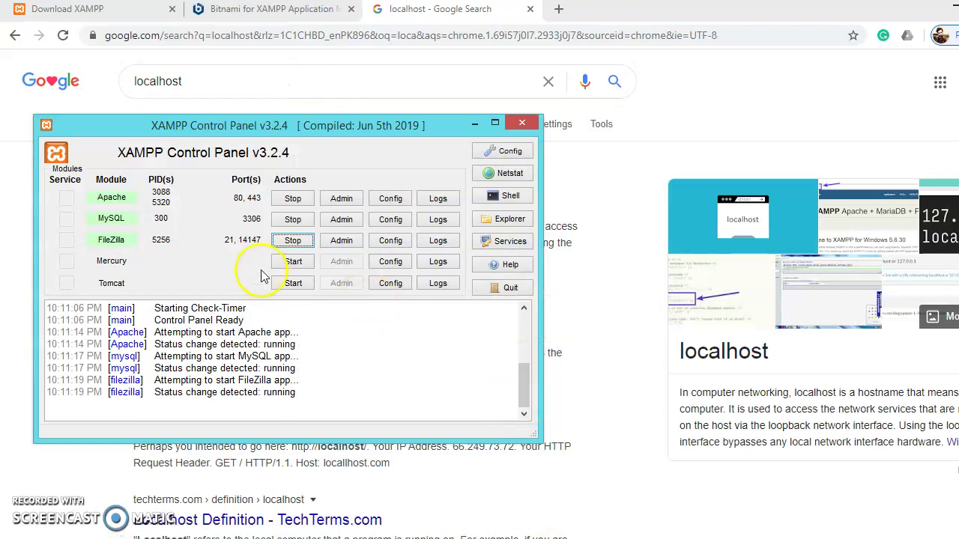
{"action": "left_click", "coordinate": [334, 221]}
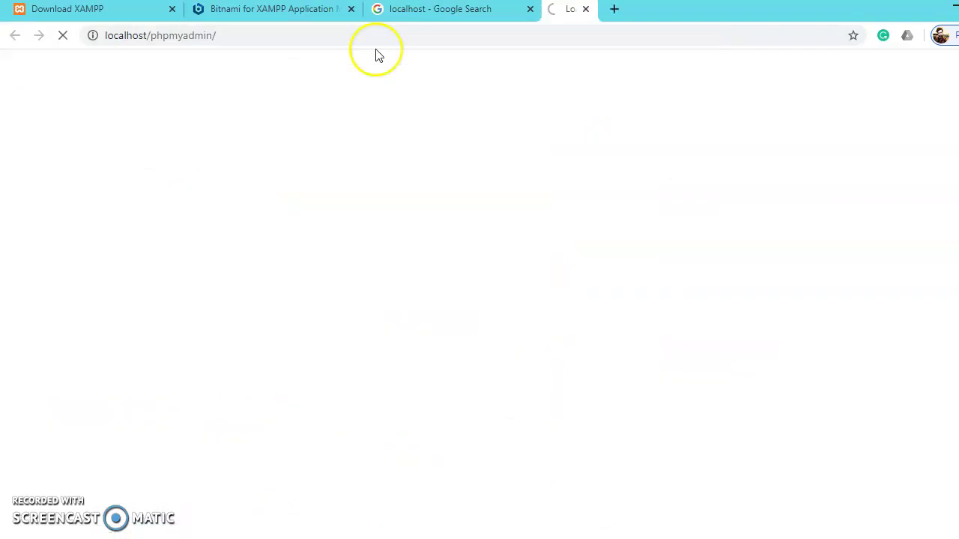
{"action": "left_click", "coordinate": [528, 15]}
{"action": "left_click", "coordinate": [529, 9]}
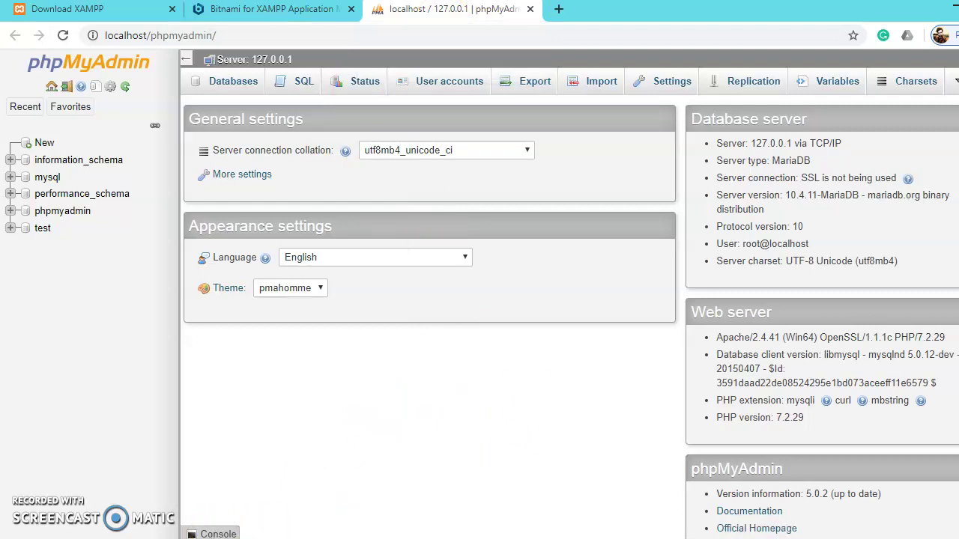
Step: Switch to File Explorer and open the xampp\htdocs folder on Local Disk (C:)
{"action": "left_click", "coordinate": [122, 457]}
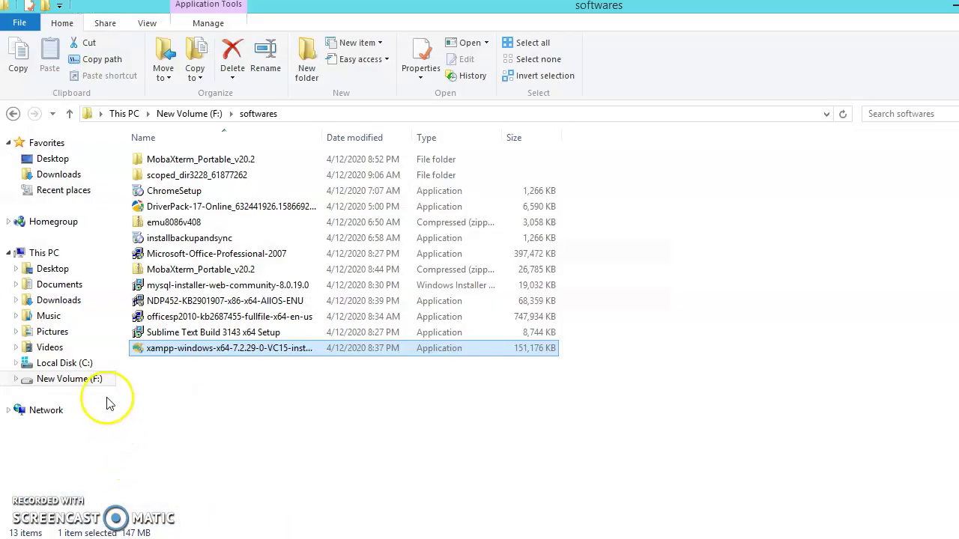
{"action": "left_click", "coordinate": [64, 363]}
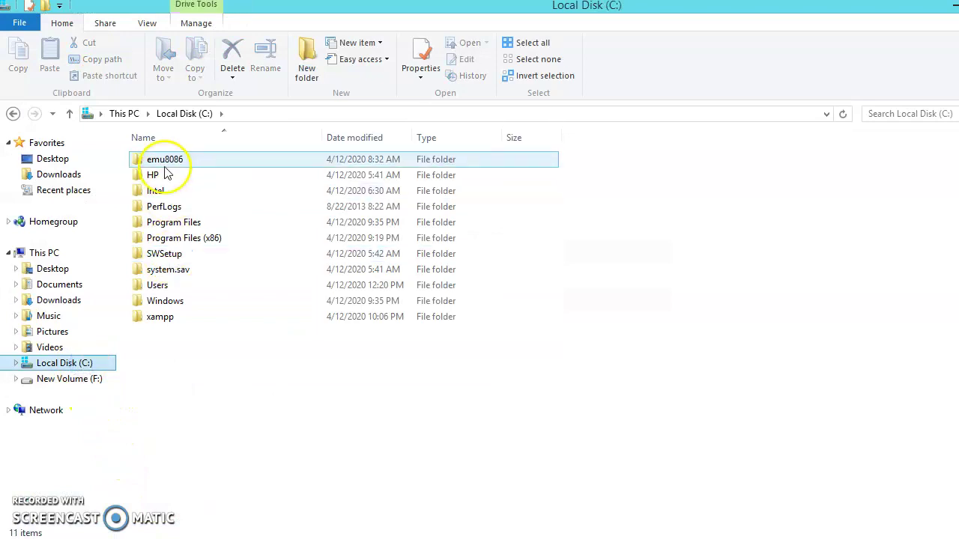
{"action": "double_click", "coordinate": [164, 318]}
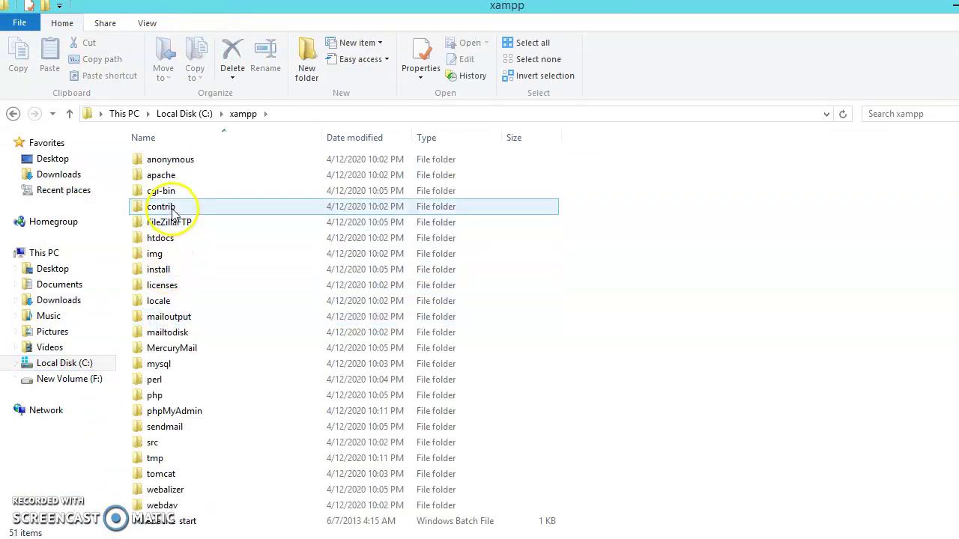
{"action": "double_click", "coordinate": [171, 242]}
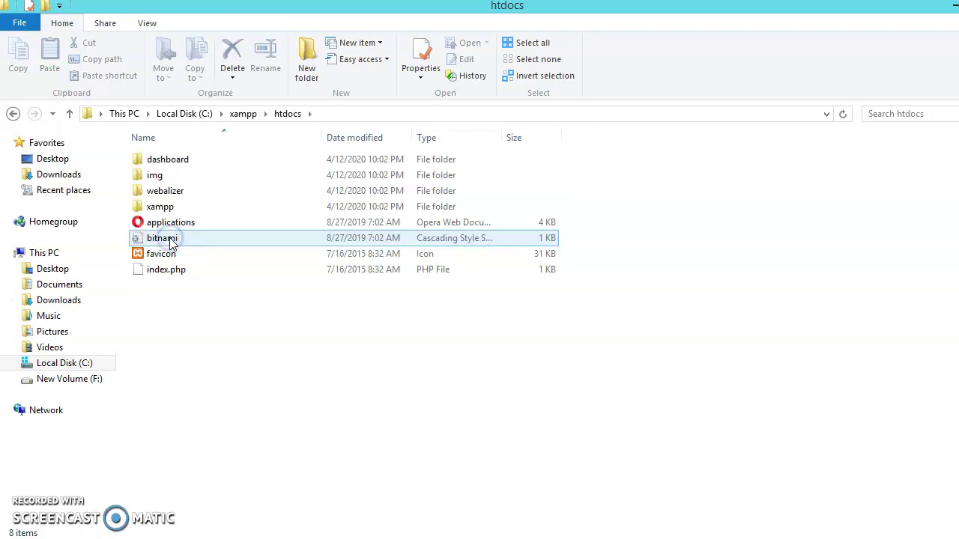
{"action": "left_click_drag", "start_coordinate": [176, 330], "coordinate": [177, 167]}
{"action": "left_click", "coordinate": [199, 363]}
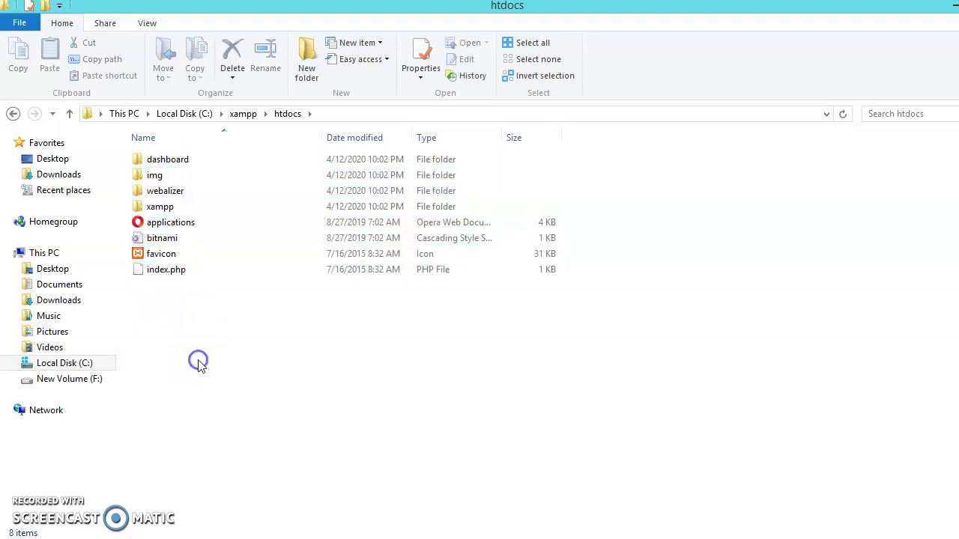
{"action": "right_click", "coordinate": [199, 364]}
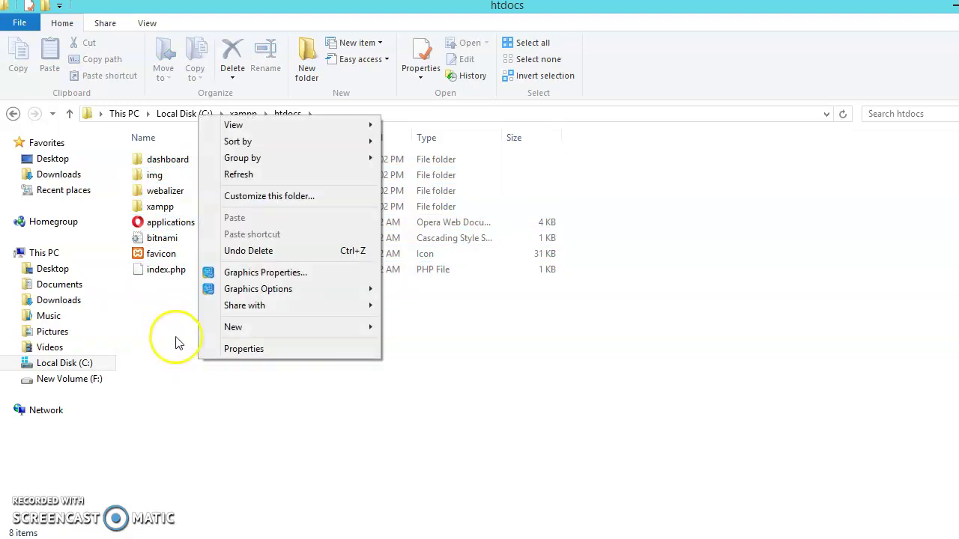
{"action": "left_click", "coordinate": [177, 337]}
{"action": "left_click", "coordinate": [173, 276]}
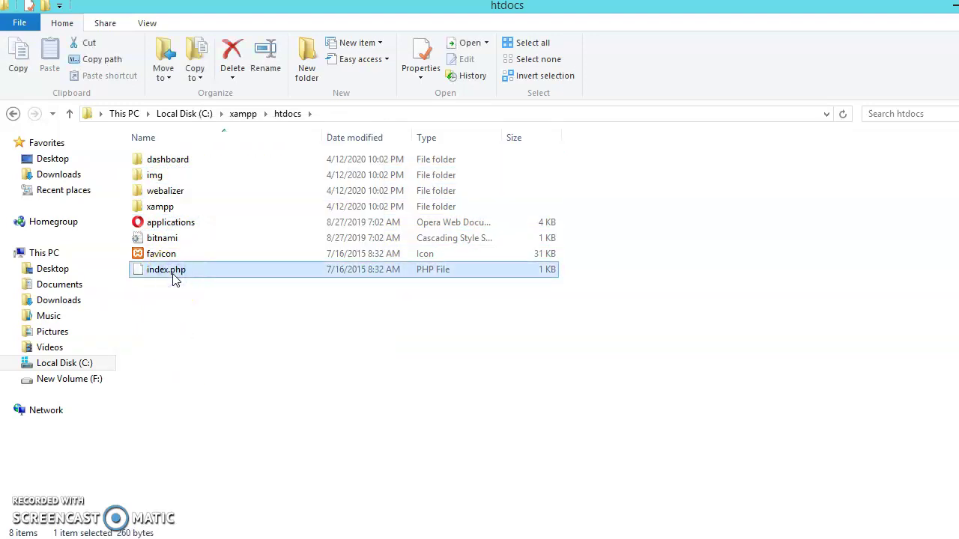
{"action": "left_click", "coordinate": [198, 325]}
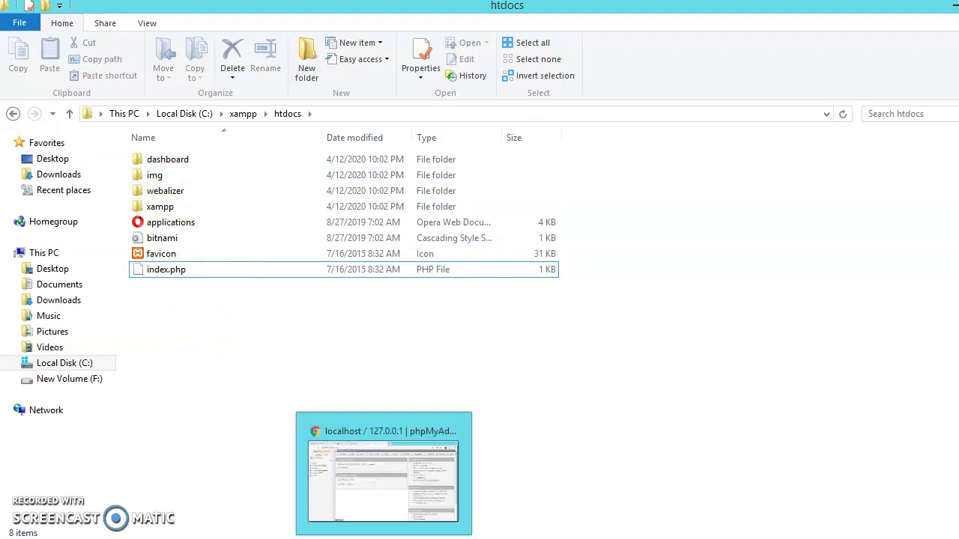
Step: Switch to Chrome and load localhost/index.php in a new tab
{"action": "left_click", "coordinate": [410, 472]}
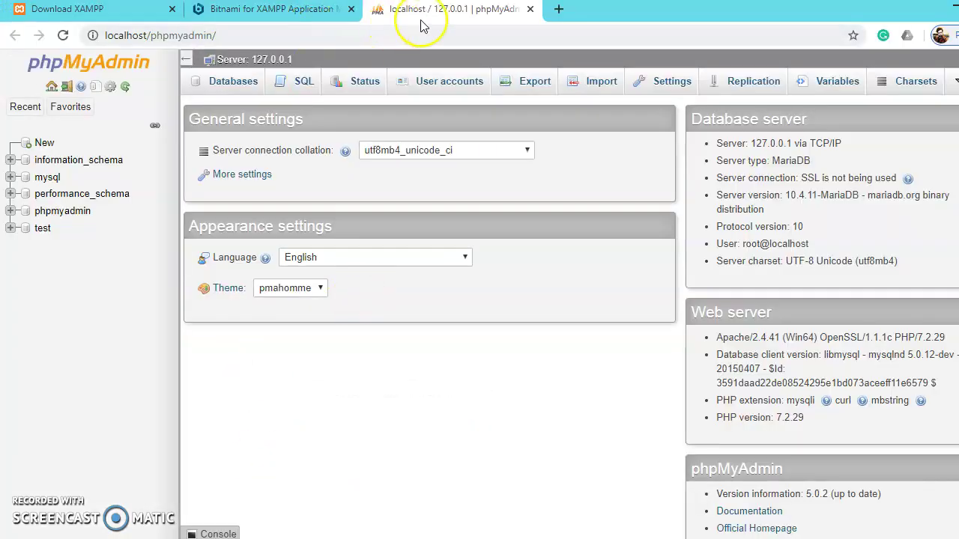
{"action": "left_click", "coordinate": [558, 9]}
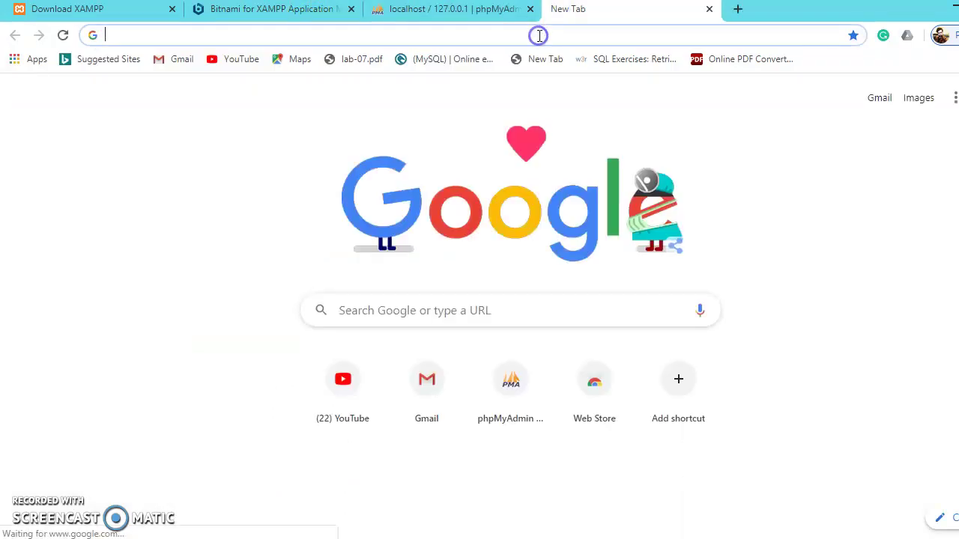
{"action": "type", "text": "local"}
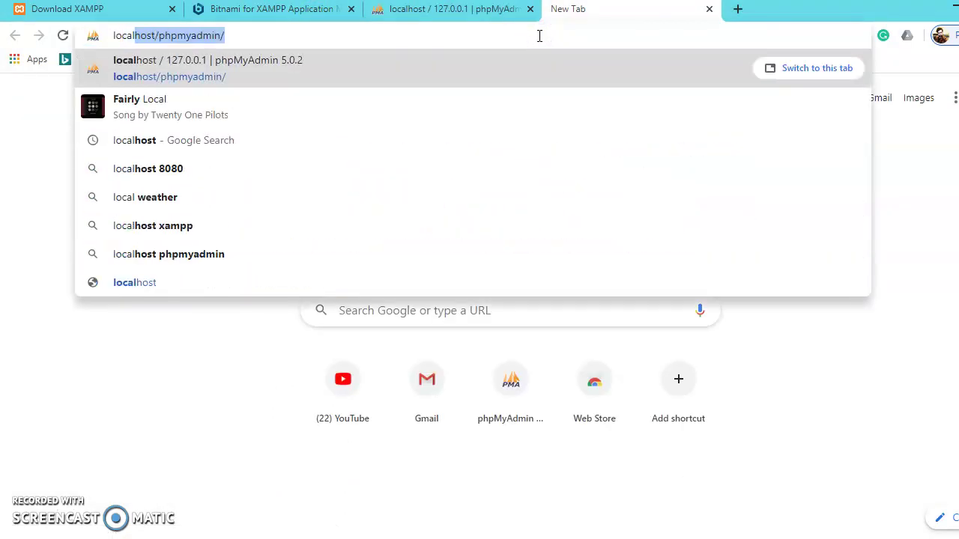
{"action": "key", "text": "BackSpace"}
{"action": "type", "text": "host"}
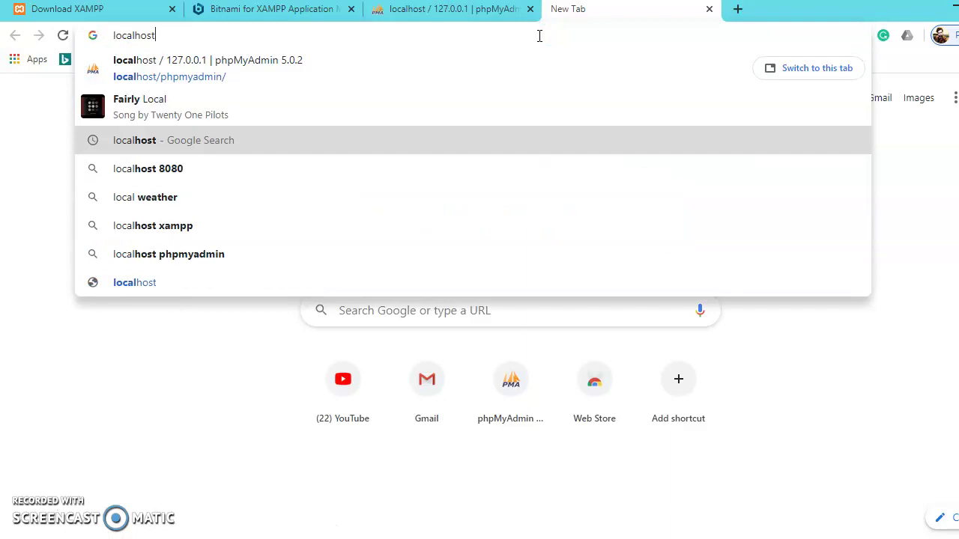
{"action": "type", "text": "/i"}
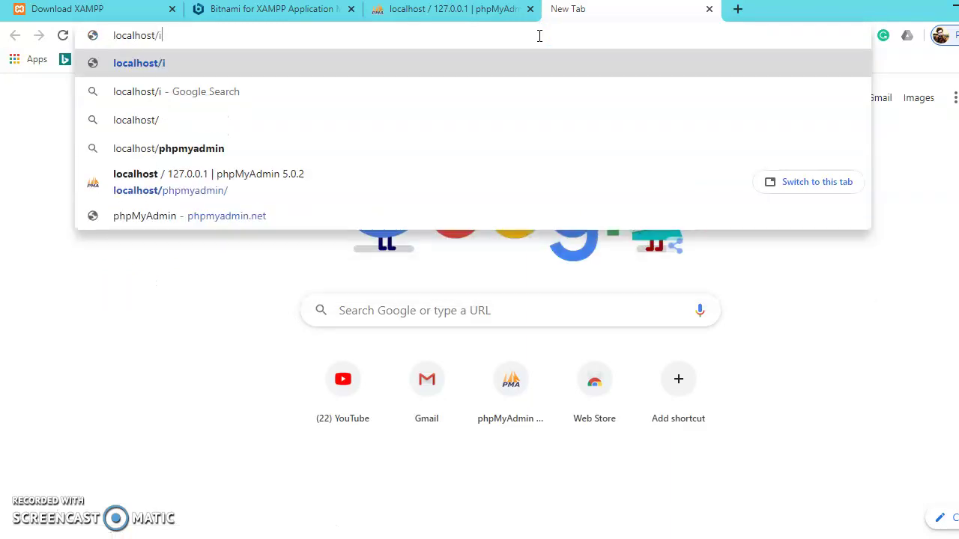
{"action": "type", "text": "ndex."}
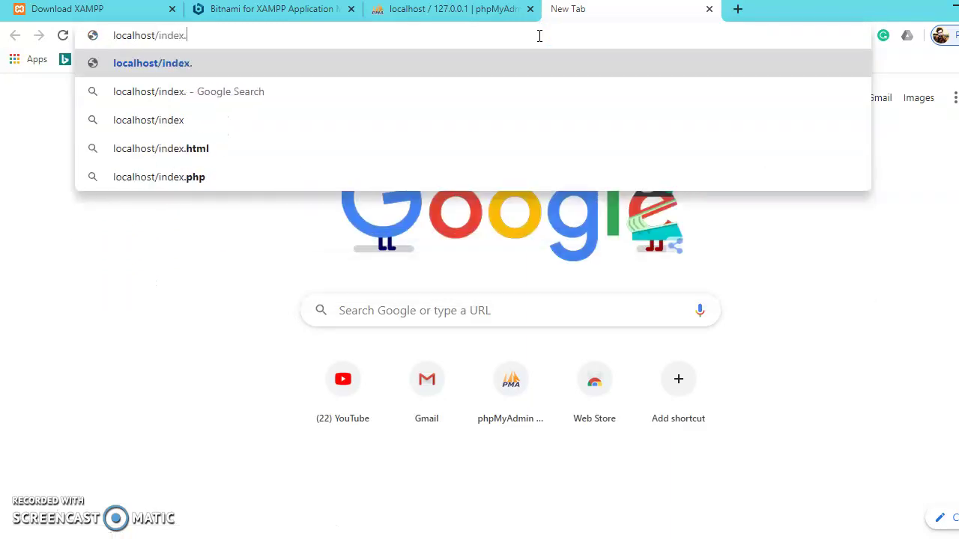
{"action": "type", "text": "php"}
{"action": "key", "text": "Return"}
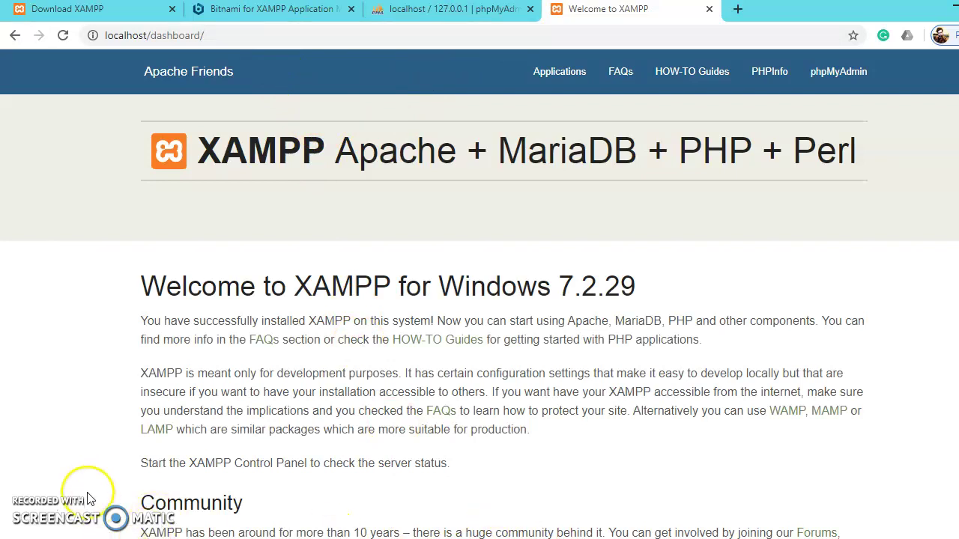
Step: Switch to File Explorer and create a text document named test.html in the htdocs folder, accepting the extension change
{"action": "left_click", "coordinate": [45, 535]}
{"action": "left_click", "coordinate": [67, 450]}
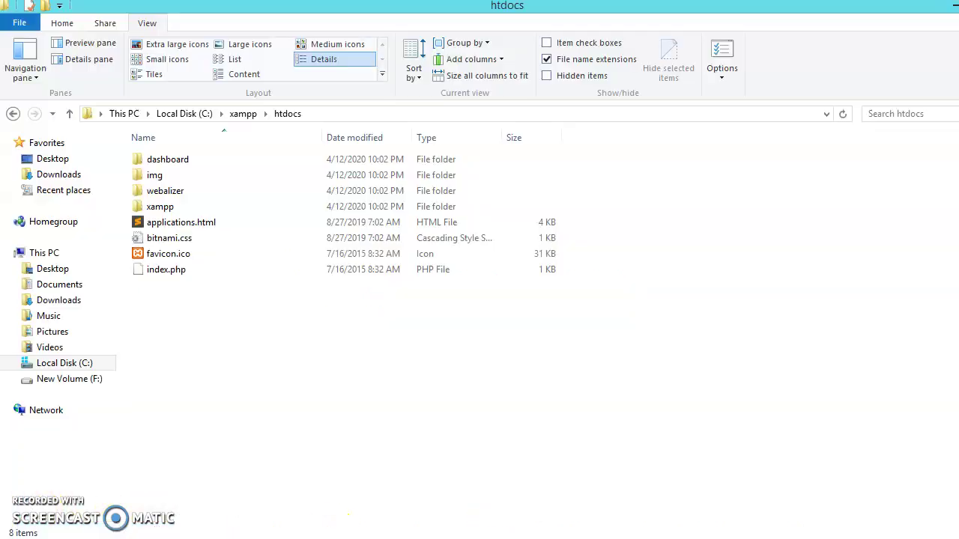
{"action": "right_click", "coordinate": [253, 378]}
{"action": "mouse_move", "coordinate": [356, 345]}
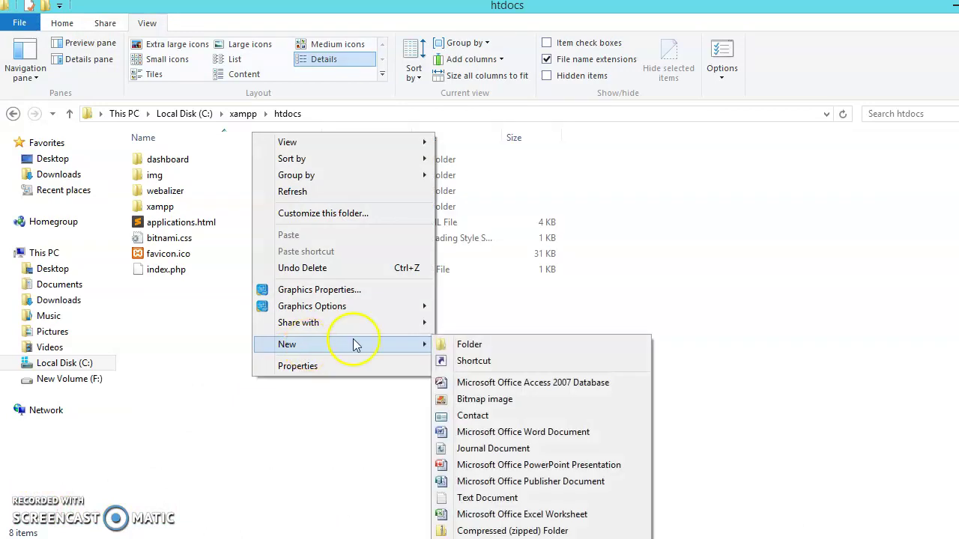
{"action": "mouse_move", "coordinate": [432, 344]}
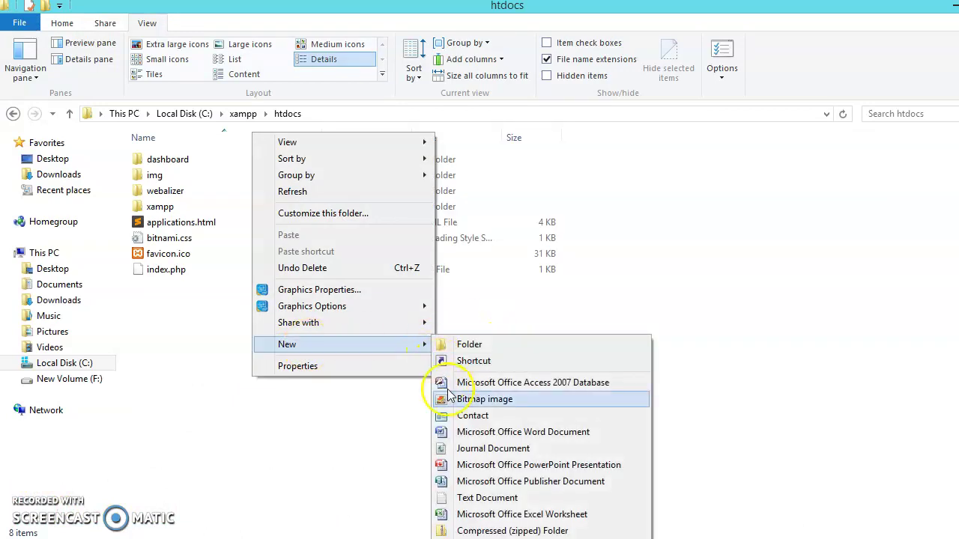
{"action": "left_click", "coordinate": [472, 498]}
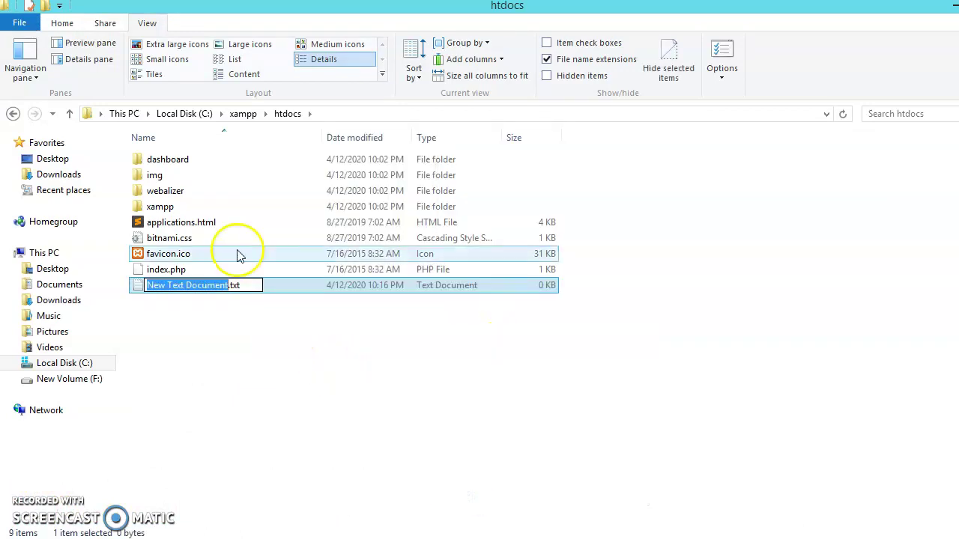
{"action": "left_click_drag", "start_coordinate": [243, 286], "coordinate": [177, 287]}
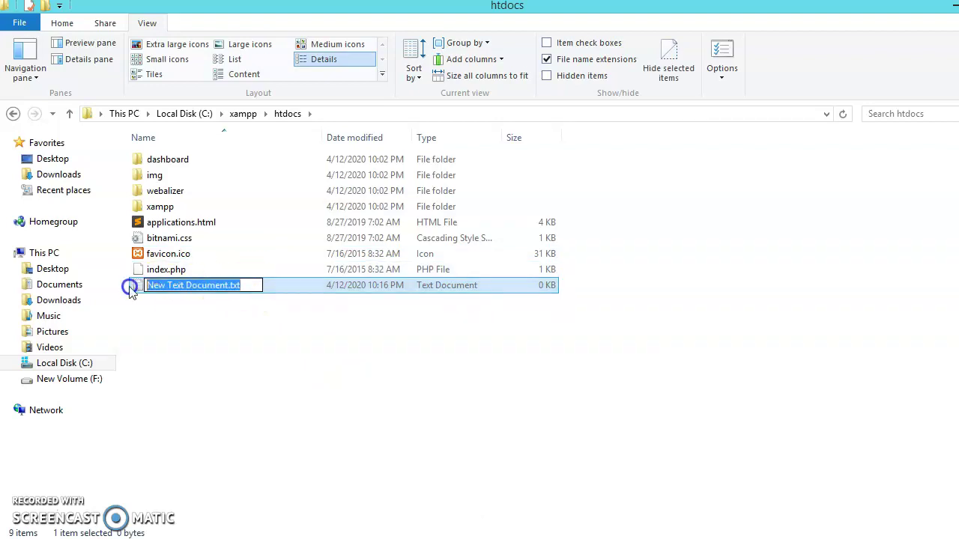
{"action": "type", "text": "test.html"}
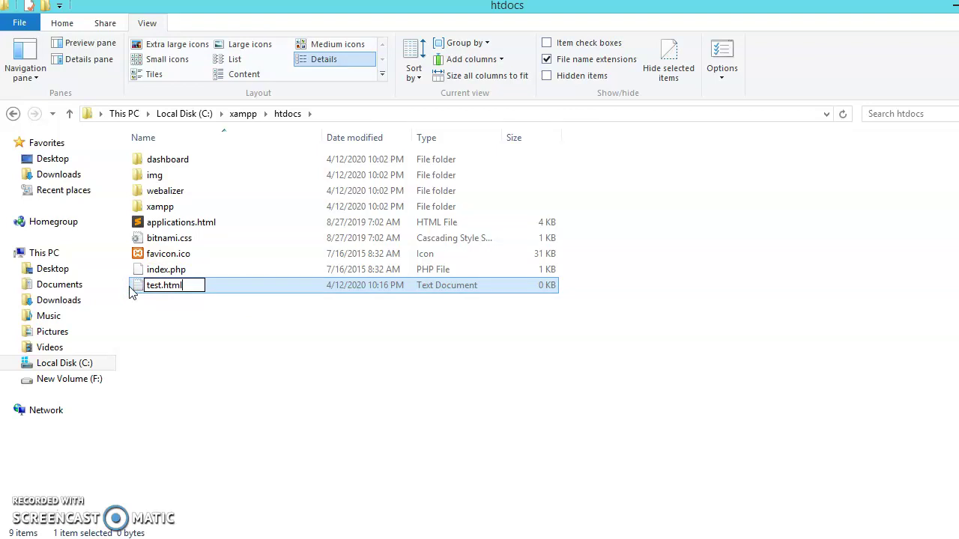
{"action": "key", "text": "Return"}
{"action": "key", "text": "Return"}
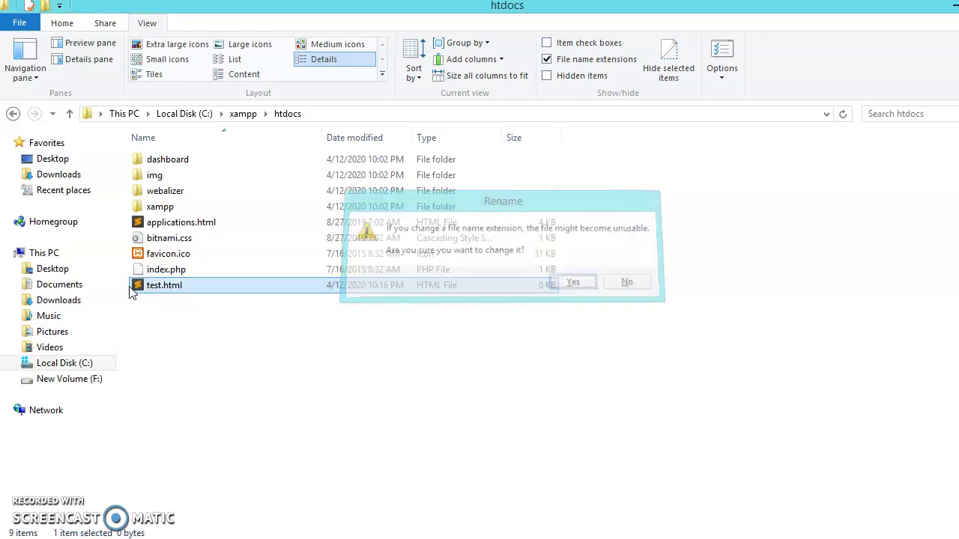
Step: Open test.html in Sublime Text, decline the update, insert an HTML page with Heading 1 to Heading 6 in h1 to h6 tags, and save
{"action": "double_click", "coordinate": [131, 287]}
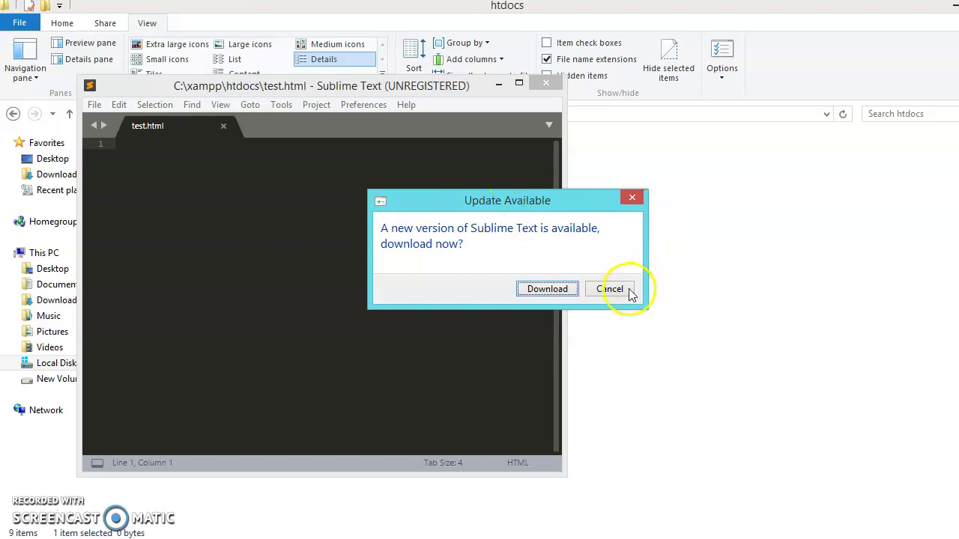
{"action": "left_click", "coordinate": [610, 289]}
{"action": "type", "text": "<!DOCTYPE html> <html> <body>  <h1>Heading 1</h1> <h2>Heading 2</h2> <h3>Heading 3</h3> <h4>Heading 4</h4> <h5>Heading 5</h5> <h6>Heading 6</h6>  </body> </html>"}
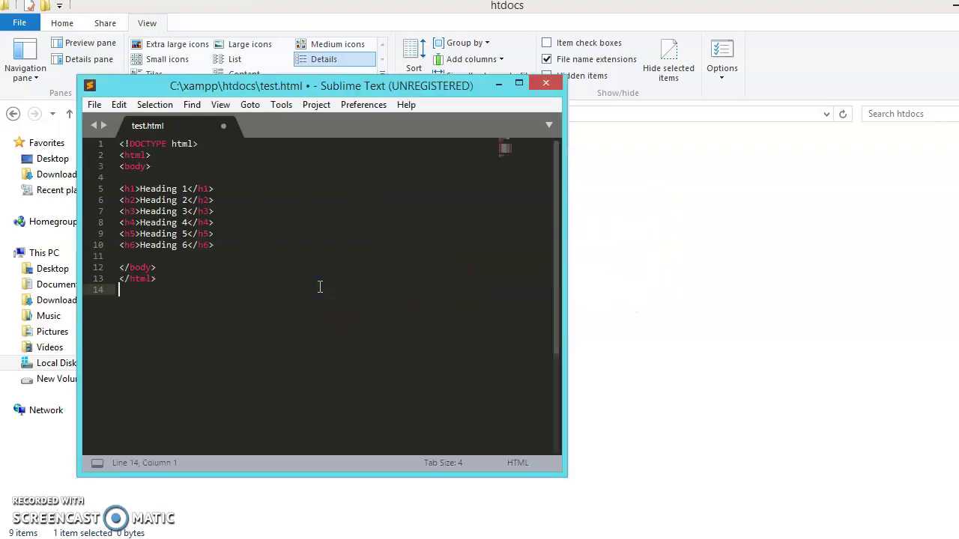
{"action": "key", "text": "ctrl+s"}
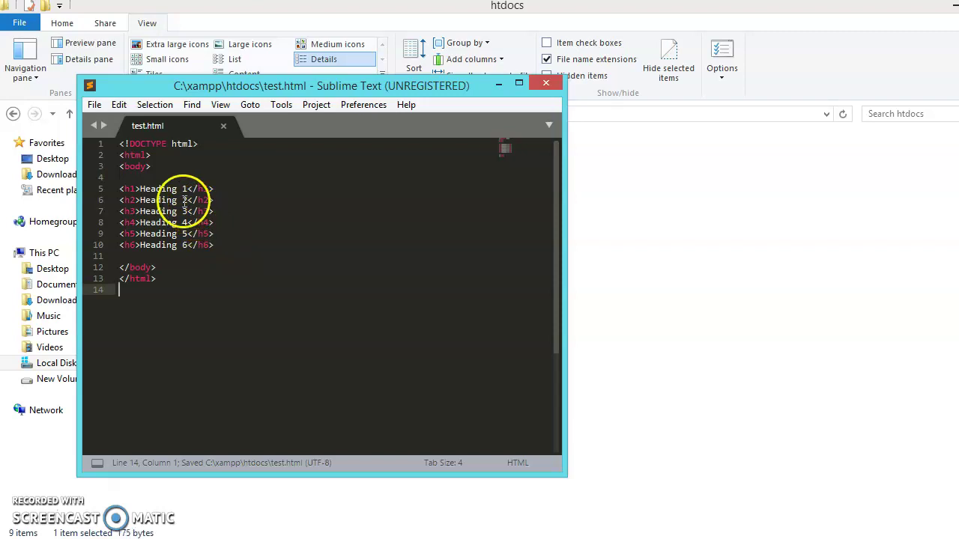
Step: Change the h1 text in test.html to "im working 1", save the file, and close Sublime Text
{"action": "left_click", "coordinate": [177, 189]}
{"action": "key", "text": "BackSpace"}
{"action": "key", "text": "BackSpace"}
{"action": "key", "text": "BackSpace"}
{"action": "type", "text": "im work"}
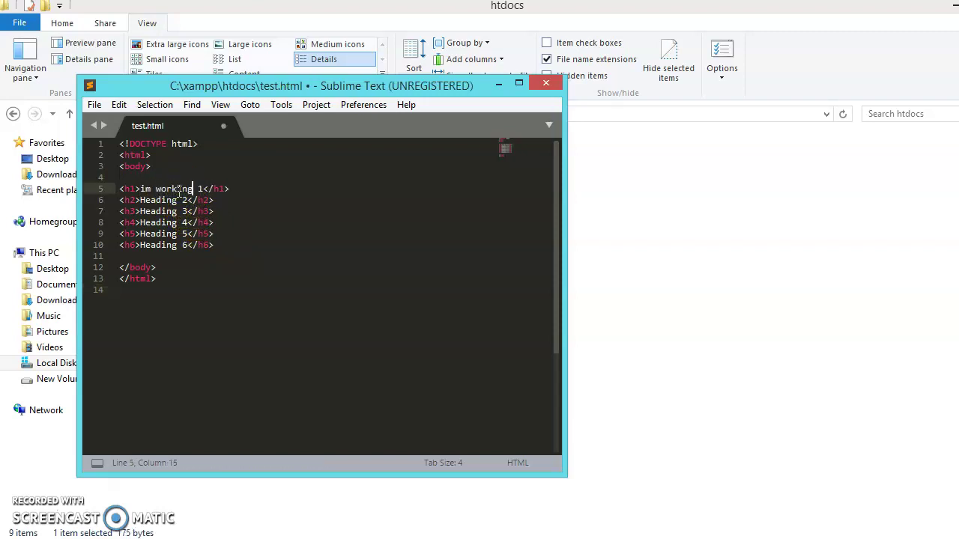
{"action": "key", "text": "ctrl+s"}
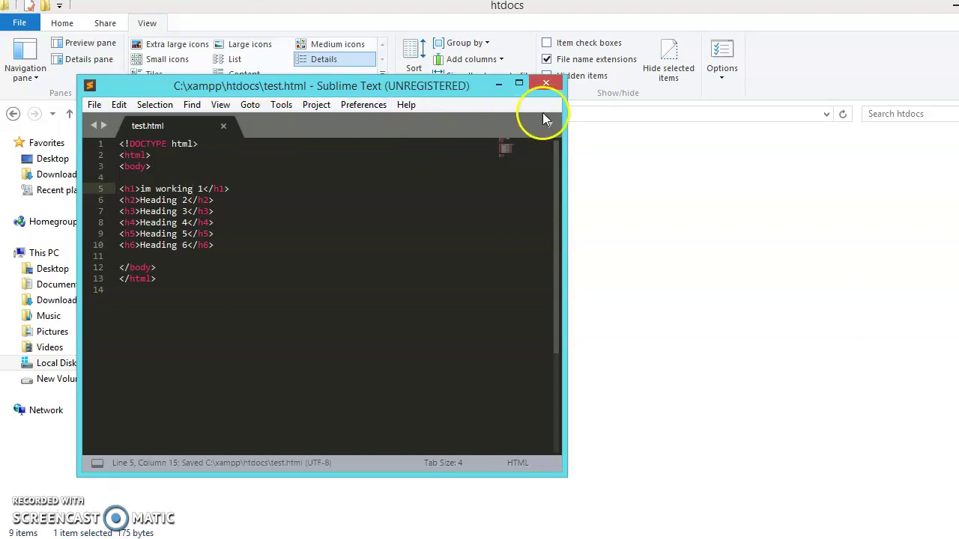
{"action": "left_click", "coordinate": [546, 83]}
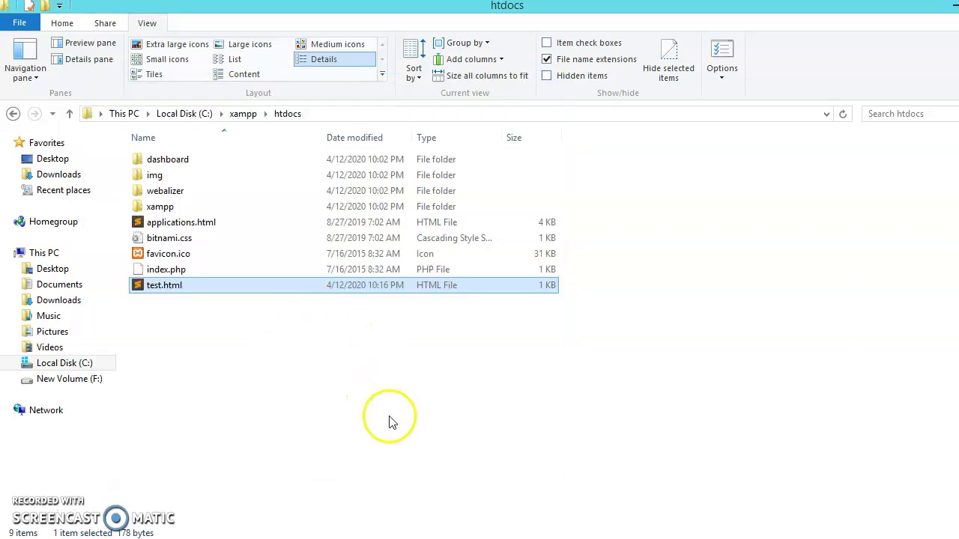
Step: Switch to Chrome and load localhost/test.html in place of the XAMPP dashboard address
{"action": "key", "text": "alt+Tab"}
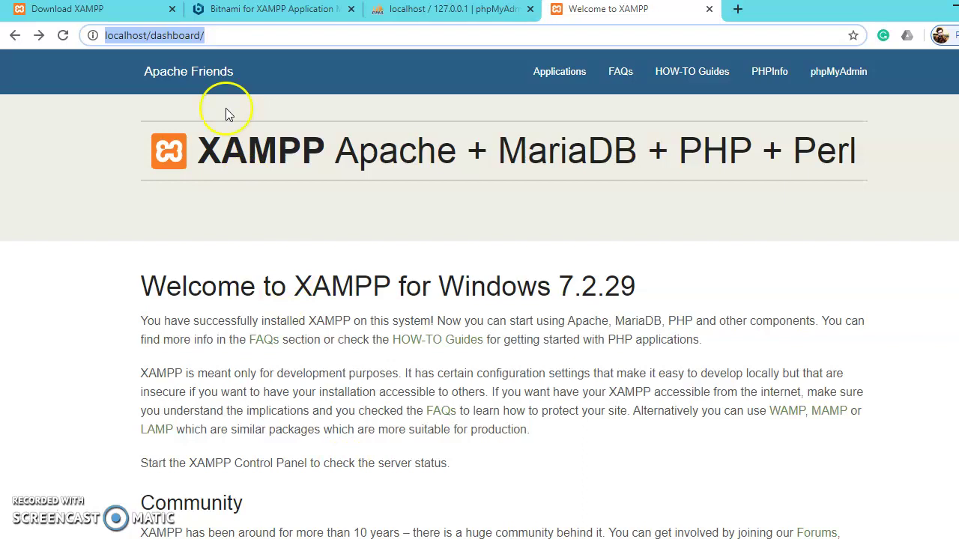
{"action": "left_click", "coordinate": [228, 38]}
{"action": "key", "text": "BackSpace"}
{"action": "key", "text": "BackSpace"}
{"action": "key", "text": "BackSpace"}
{"action": "key", "text": "BackSpace"}
{"action": "key", "text": "BackSpace"}
{"action": "key", "text": "BackSpace"}
{"action": "key", "text": "BackSpace"}
{"action": "key", "text": "BackSpace"}
{"action": "key", "text": "BackSpace"}
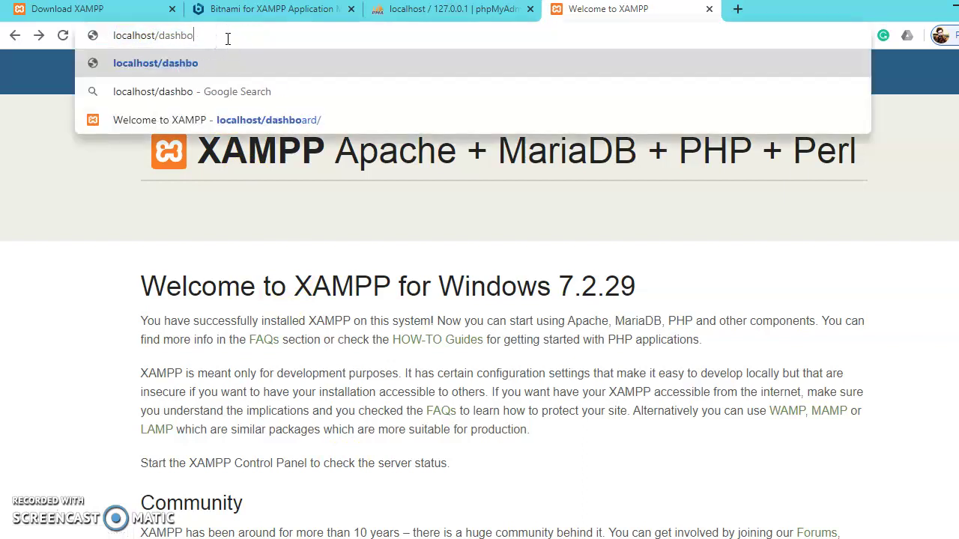
{"action": "key", "text": "BackSpace"}
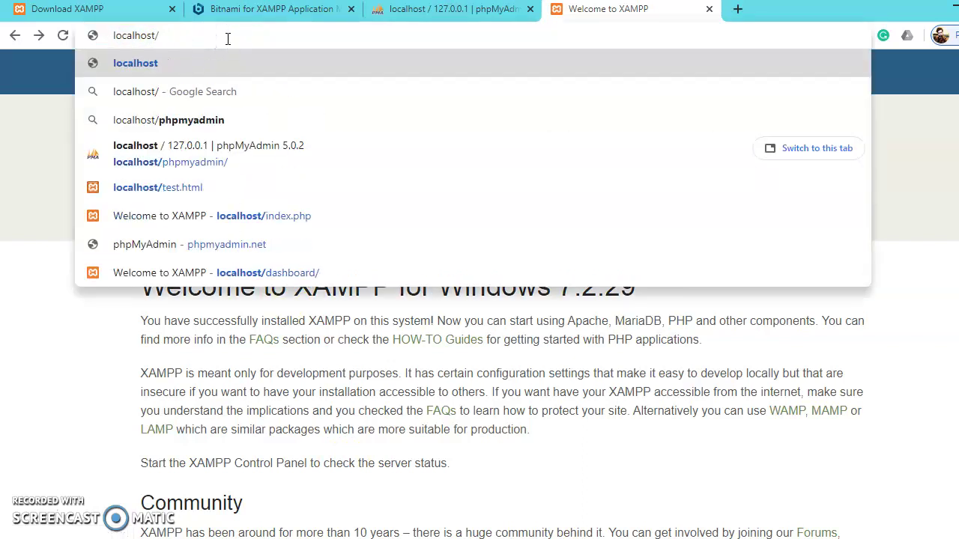
{"action": "type", "text": "test."}
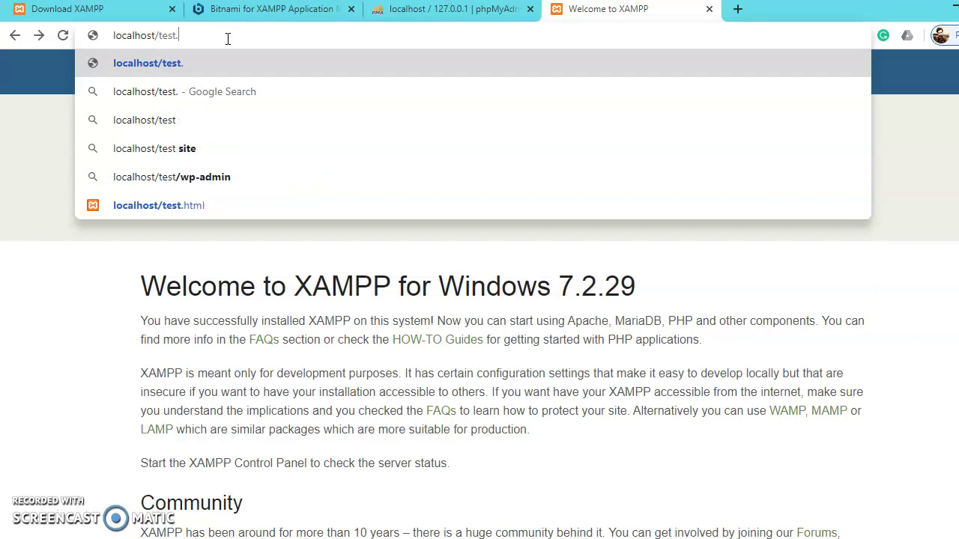
{"action": "type", "text": "html"}
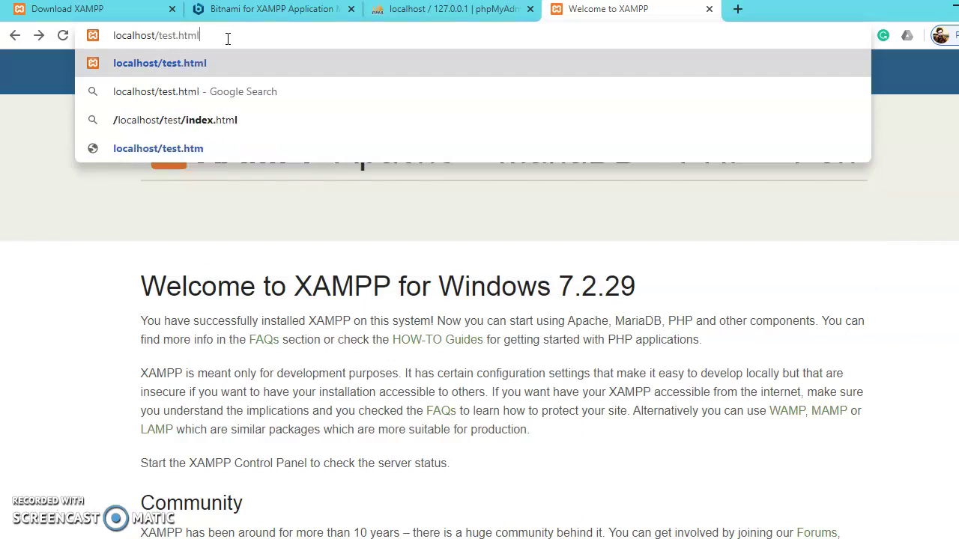
{"action": "key", "text": "Return"}
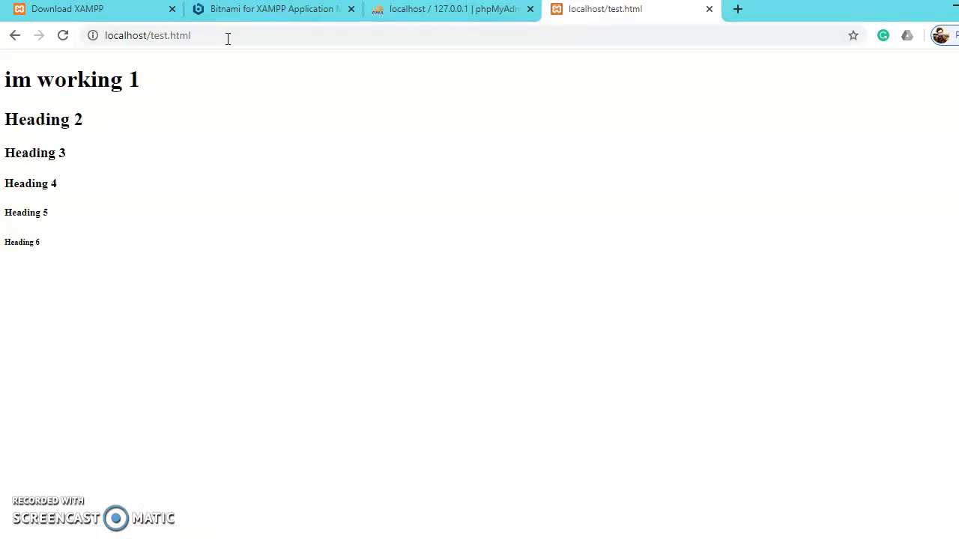
{"action": "left_click_drag", "start_coordinate": [80, 248], "coordinate": [15, 71]}
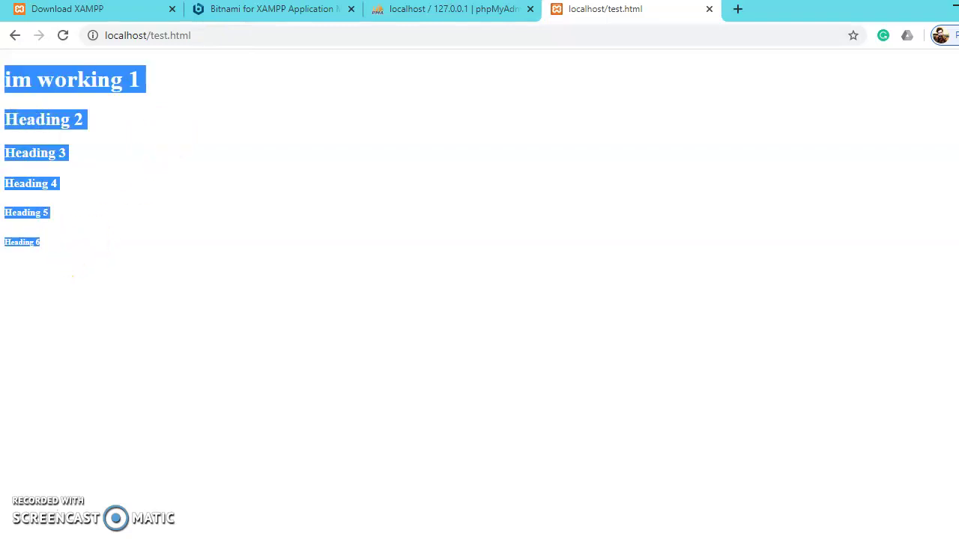
{"action": "left_click", "coordinate": [199, 36]}
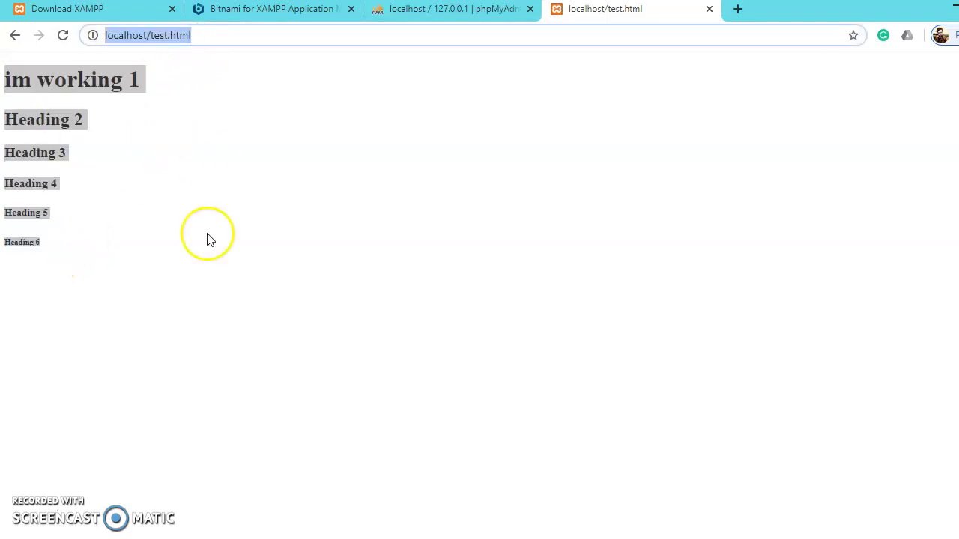
{"action": "left_click", "coordinate": [164, 238]}
{"action": "left_click", "coordinate": [60, 246]}
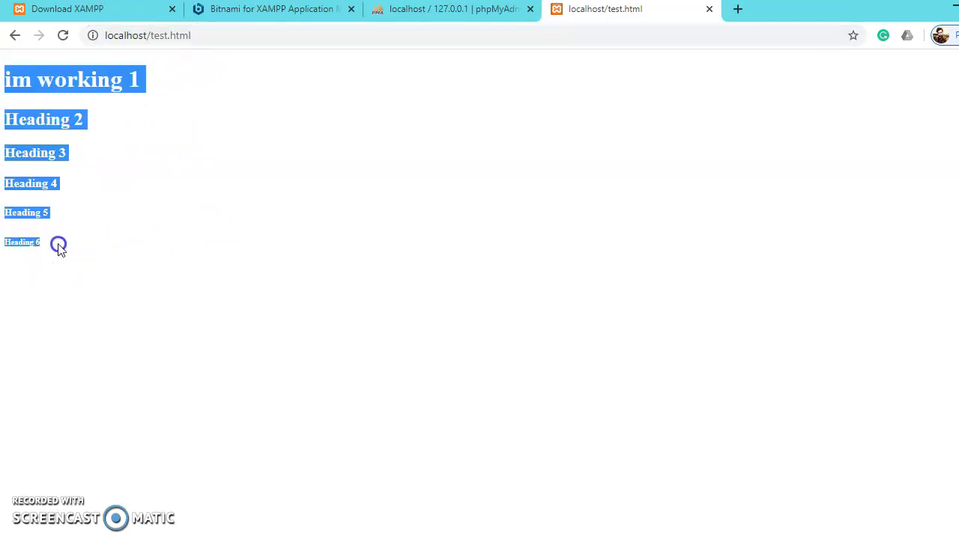
{"action": "left_click", "coordinate": [110, 209]}
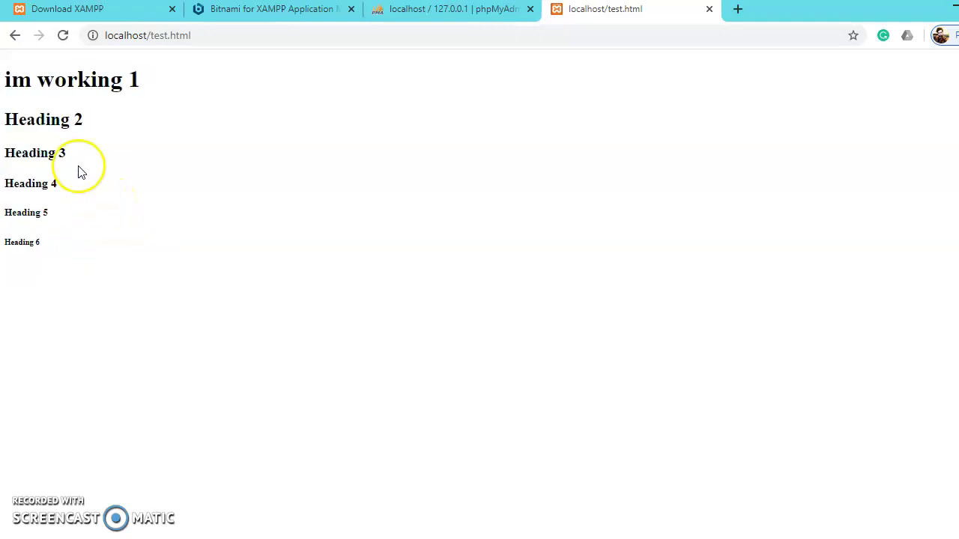
{"action": "left_click_drag", "start_coordinate": [65, 276], "coordinate": [19, 58]}
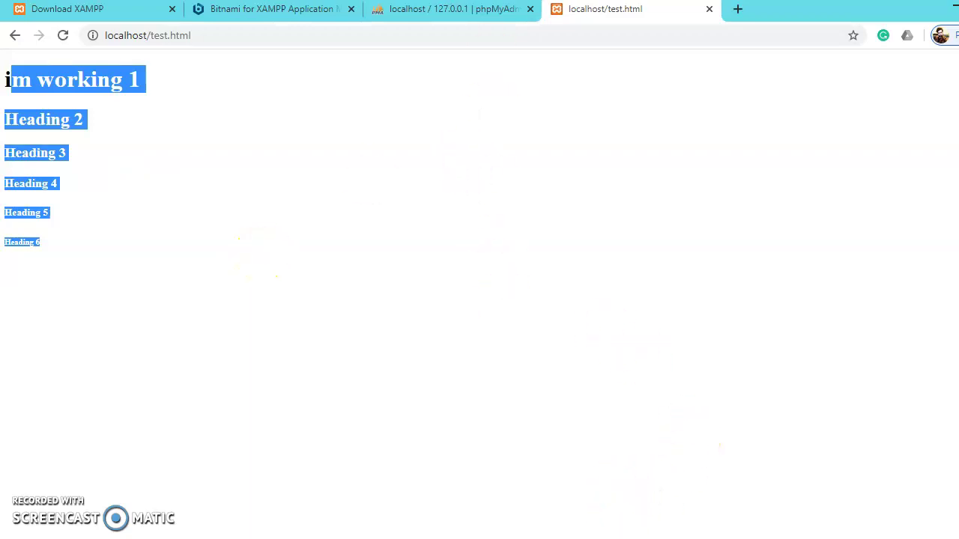
Step: Minimize the XAMPP Control Panel and create a database named mydb in phpMyAdmin
{"action": "key", "text": "alt+Tab"}
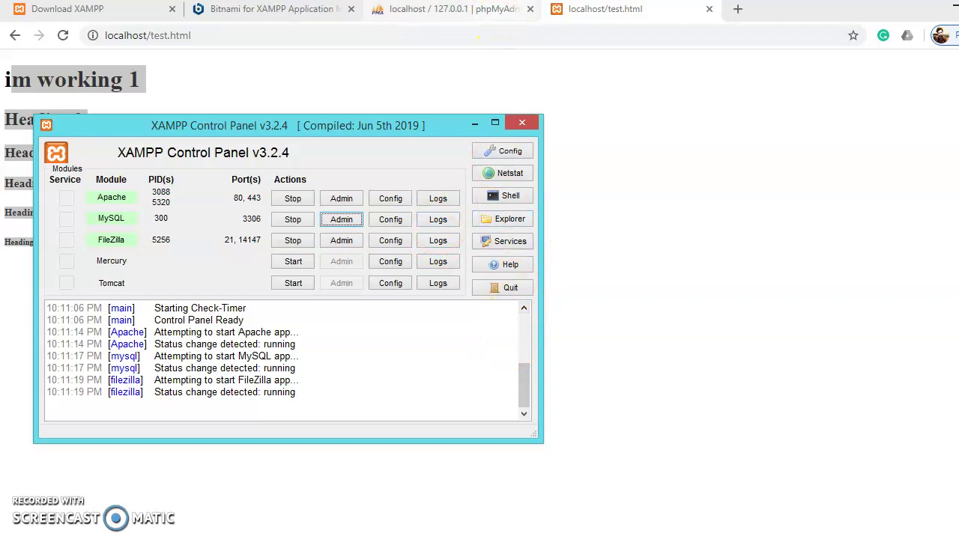
{"action": "left_click", "coordinate": [474, 124]}
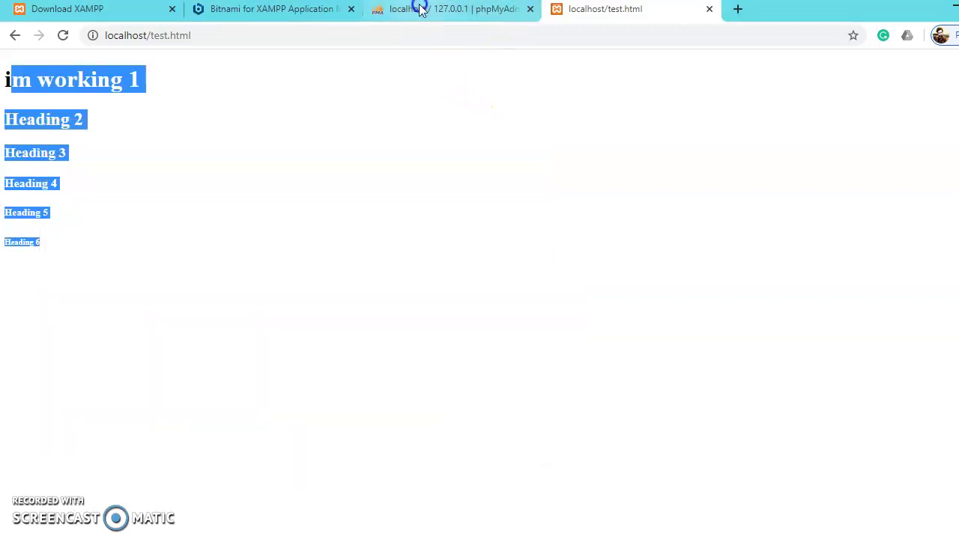
{"action": "left_click", "coordinate": [417, 8]}
{"action": "left_click", "coordinate": [43, 142]}
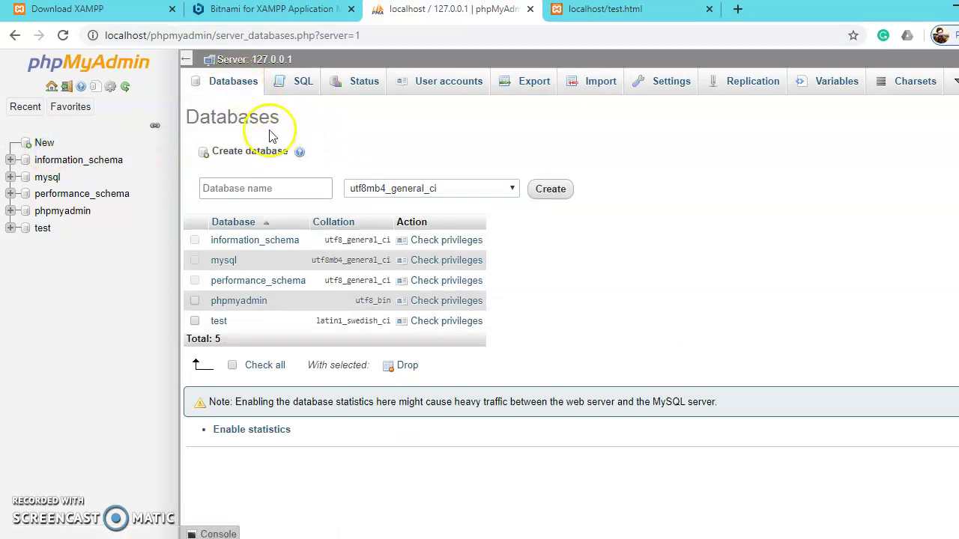
{"action": "left_click", "coordinate": [290, 191]}
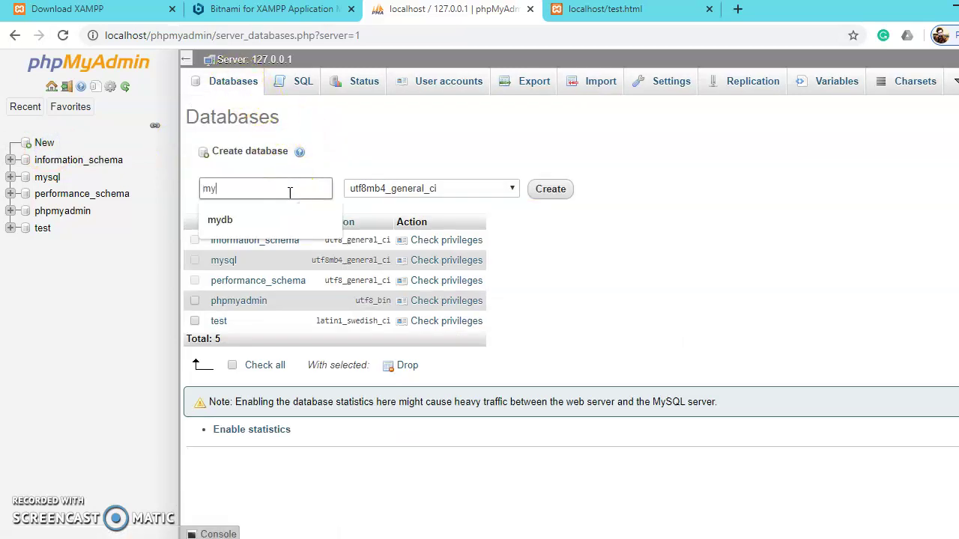
{"action": "left_click", "coordinate": [547, 189]}
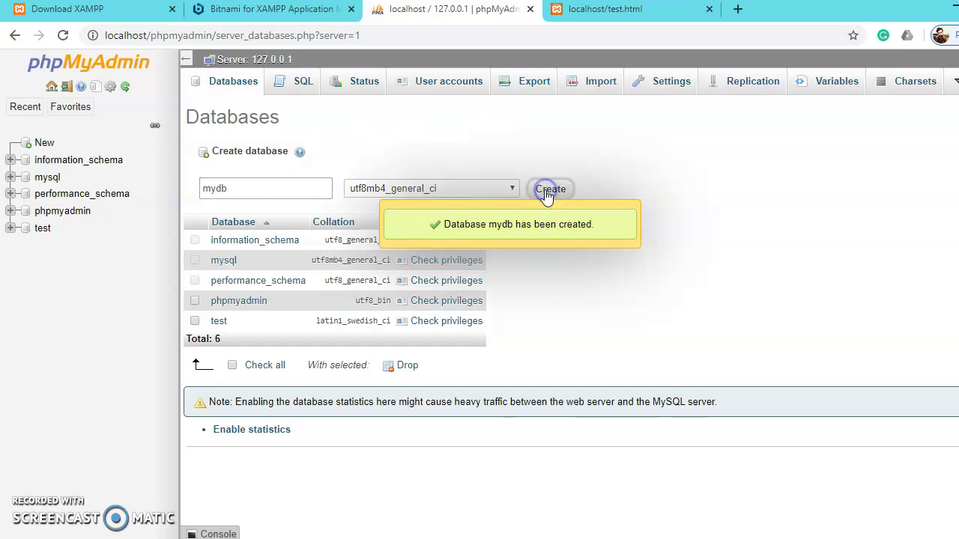
Step: Start a new table named "table 1" with 4 columns in the mydb database
{"action": "left_click", "coordinate": [387, 192]}
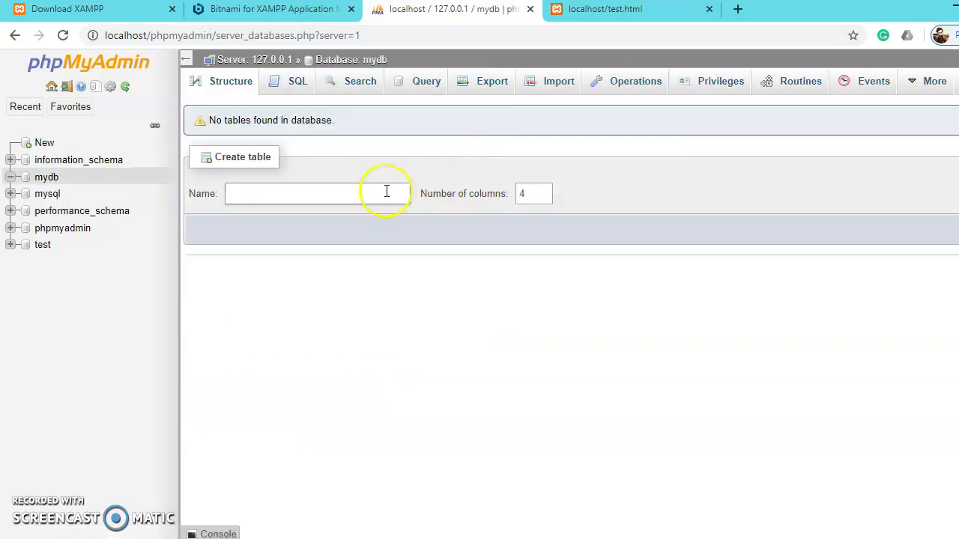
{"action": "left_click", "coordinate": [264, 197]}
{"action": "left_click", "coordinate": [270, 219]}
{"action": "left_click", "coordinate": [523, 192]}
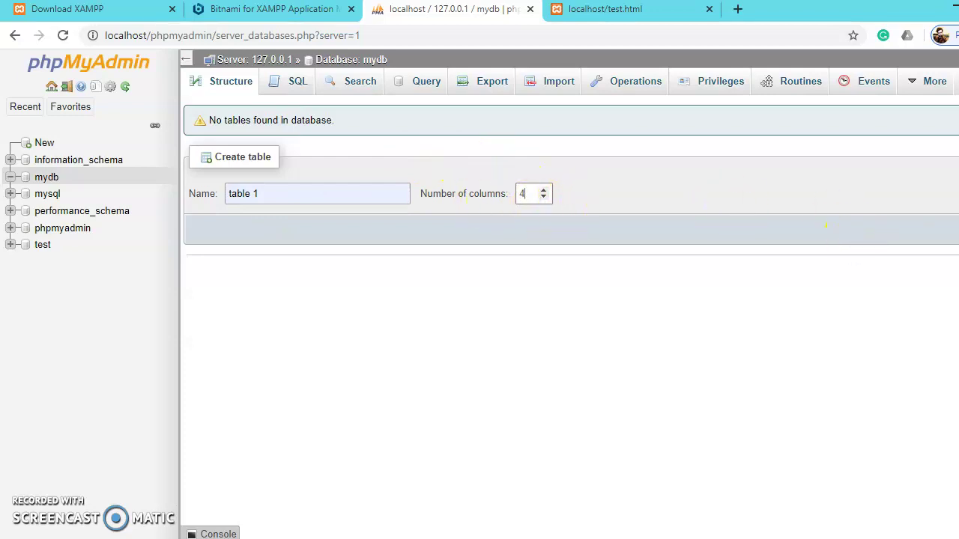
{"action": "key", "text": "Return"}
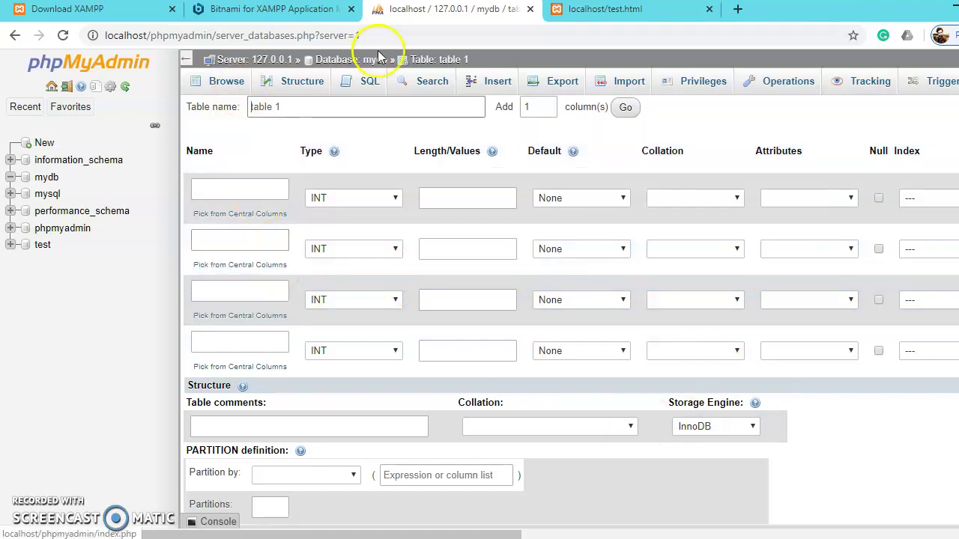
Step: Look through the SQL, Browse and Search pages for table 1 in mydb
{"action": "left_click", "coordinate": [376, 91]}
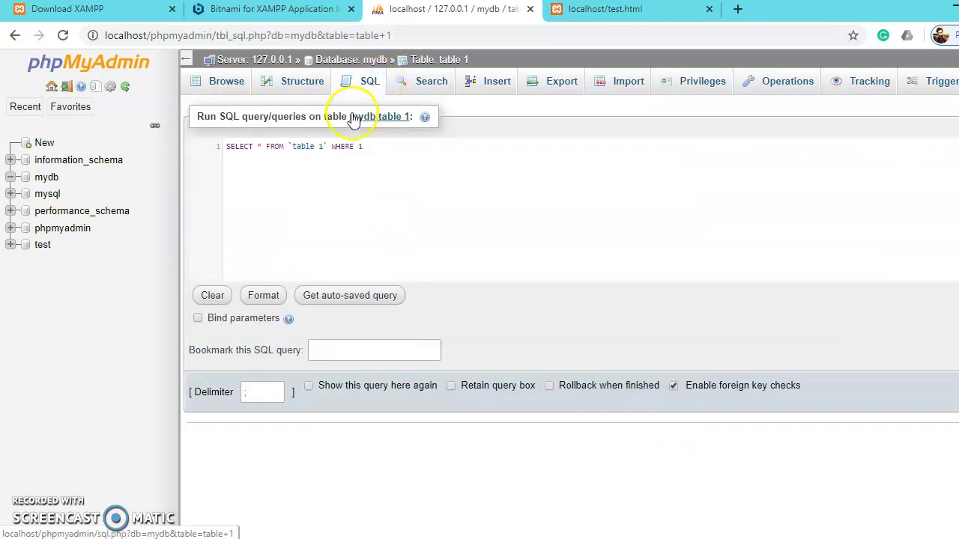
{"action": "left_click", "coordinate": [223, 132]}
{"action": "left_click", "coordinate": [220, 80]}
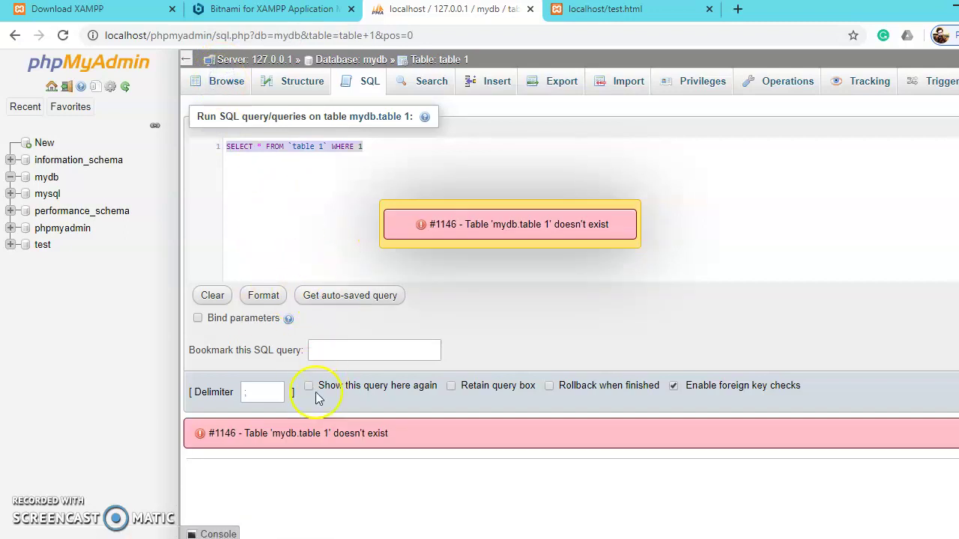
{"action": "left_click", "coordinate": [433, 83]}
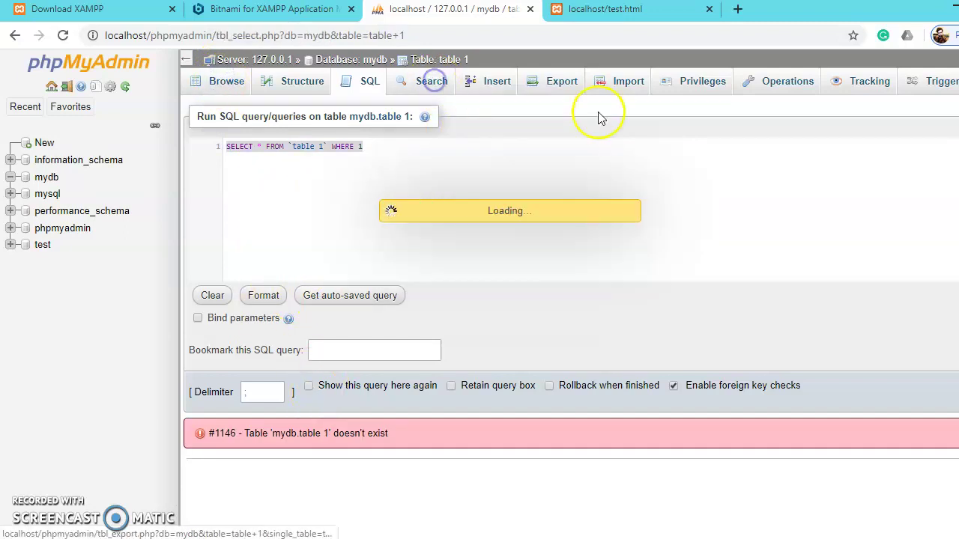